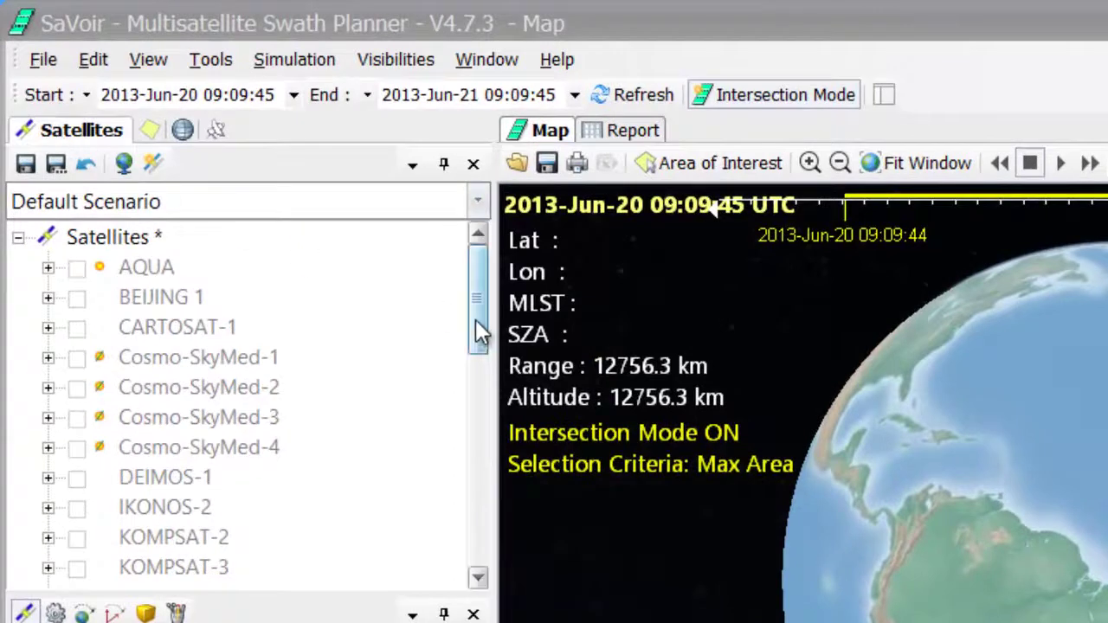
Step: Enable the OLI (Multispectral) sensor of LANDSAT-8 and inspect its swaths around the globe
drag(476, 329, 435, 430)
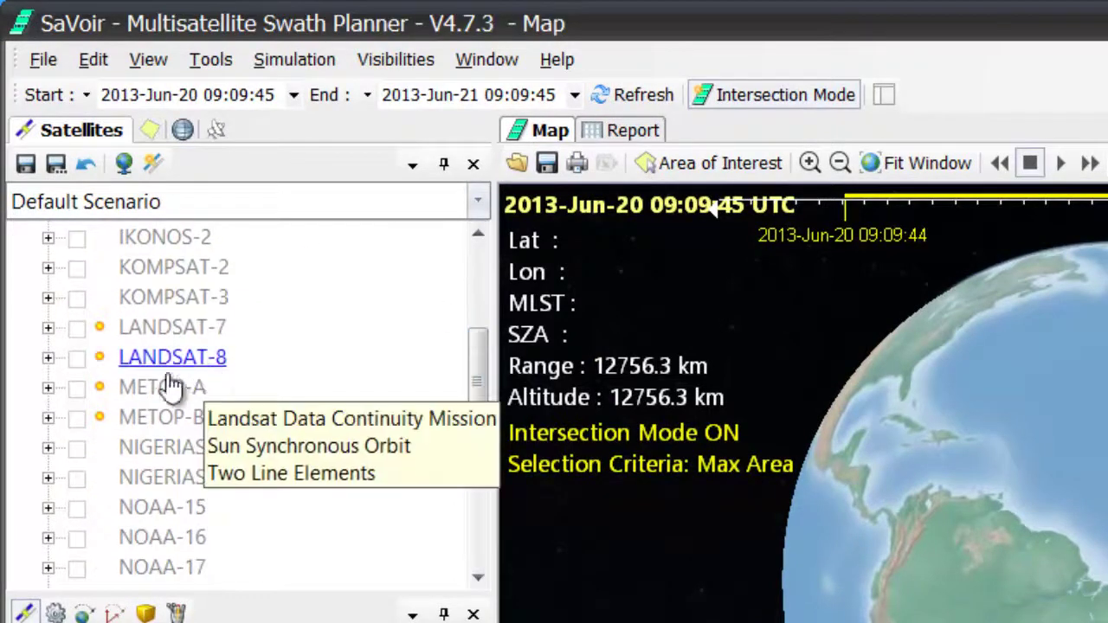
click(47, 358)
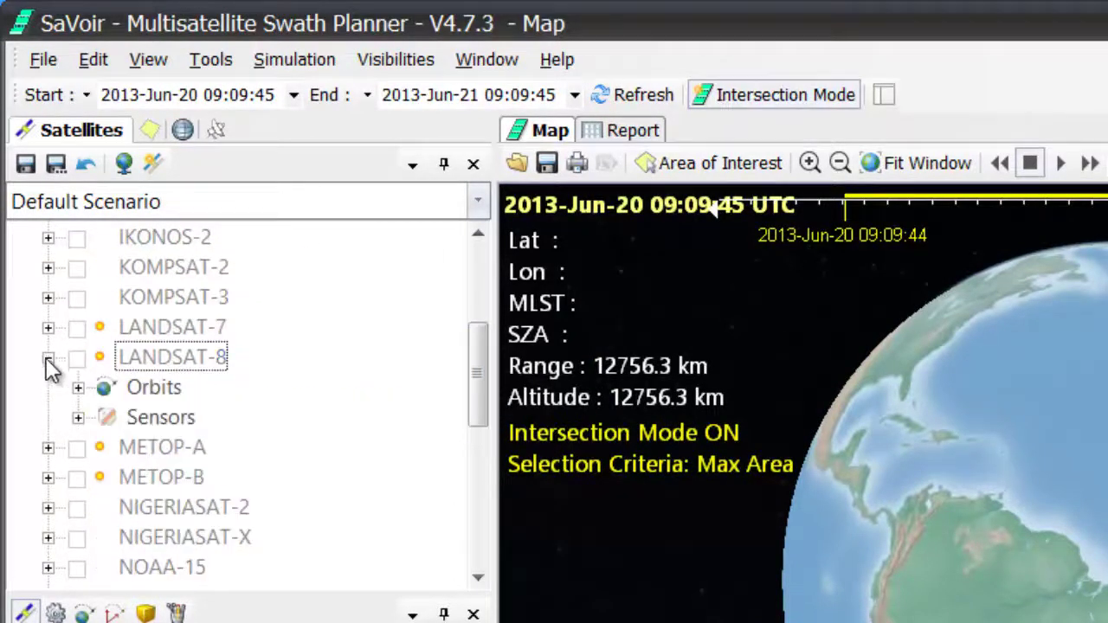
click(78, 418)
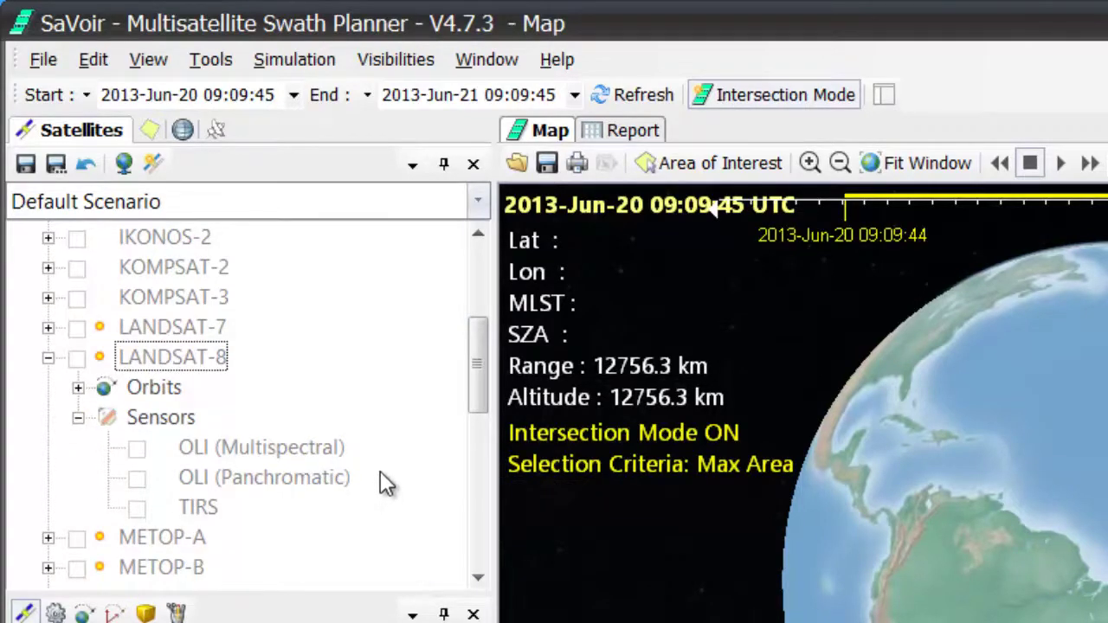
click(140, 448)
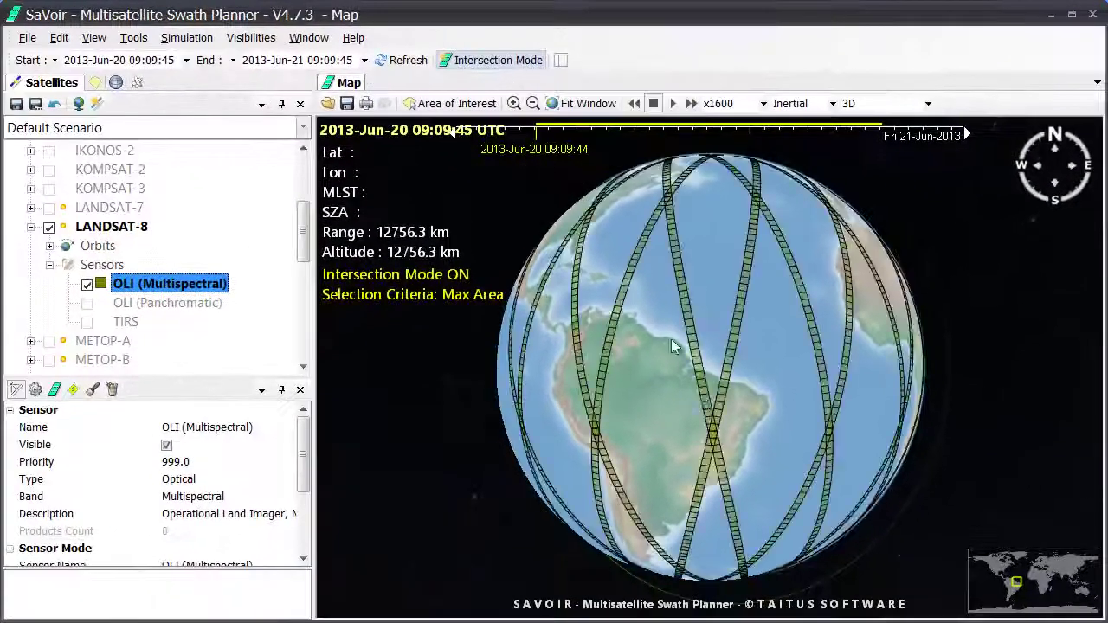
mouse_move(705, 401)
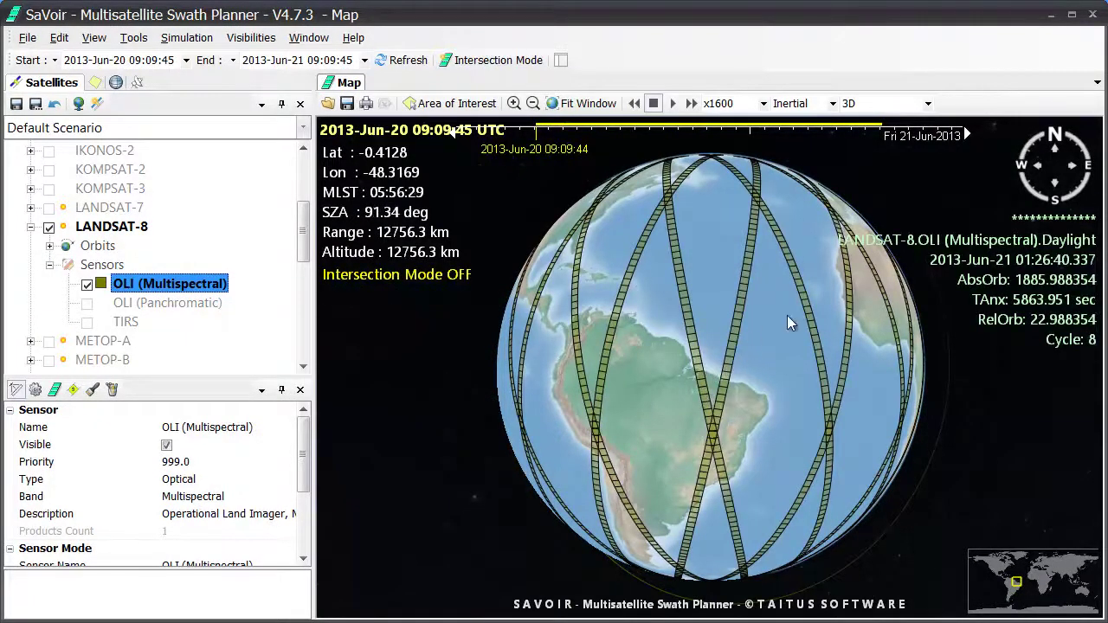
drag(760, 319, 689, 516)
drag(851, 431, 795, 300)
scroll(706, 479, up, 3)
scroll(718, 462, down, 5)
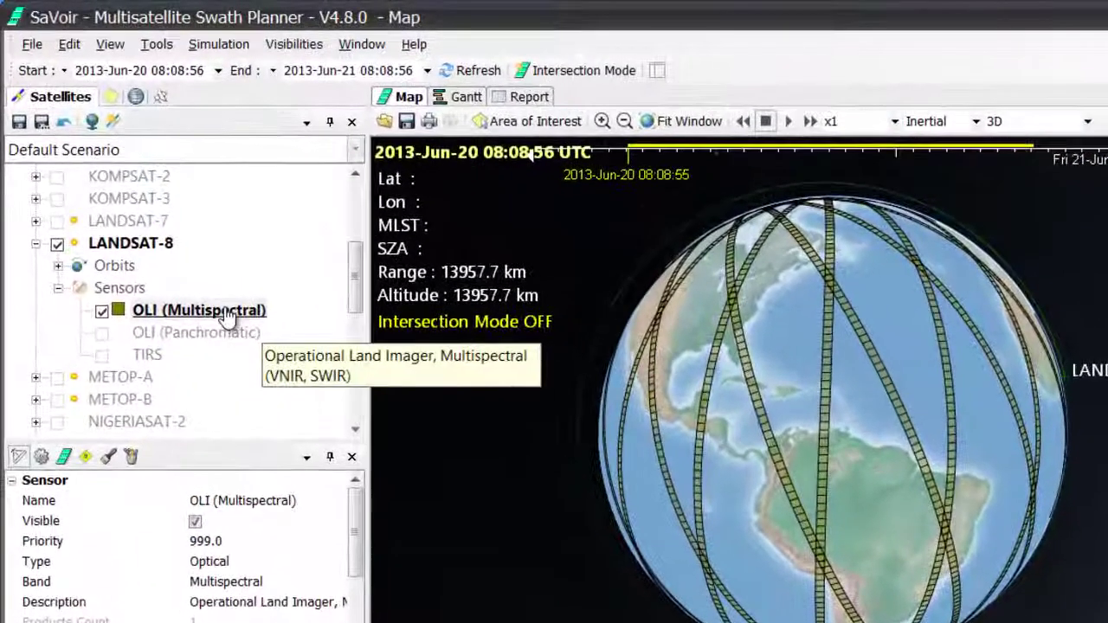
Step: Constrain the OLI (Multispectral) sensor to a maximum Sun Zenith Angle of 80 degrees and refresh the swaths
click(227, 315)
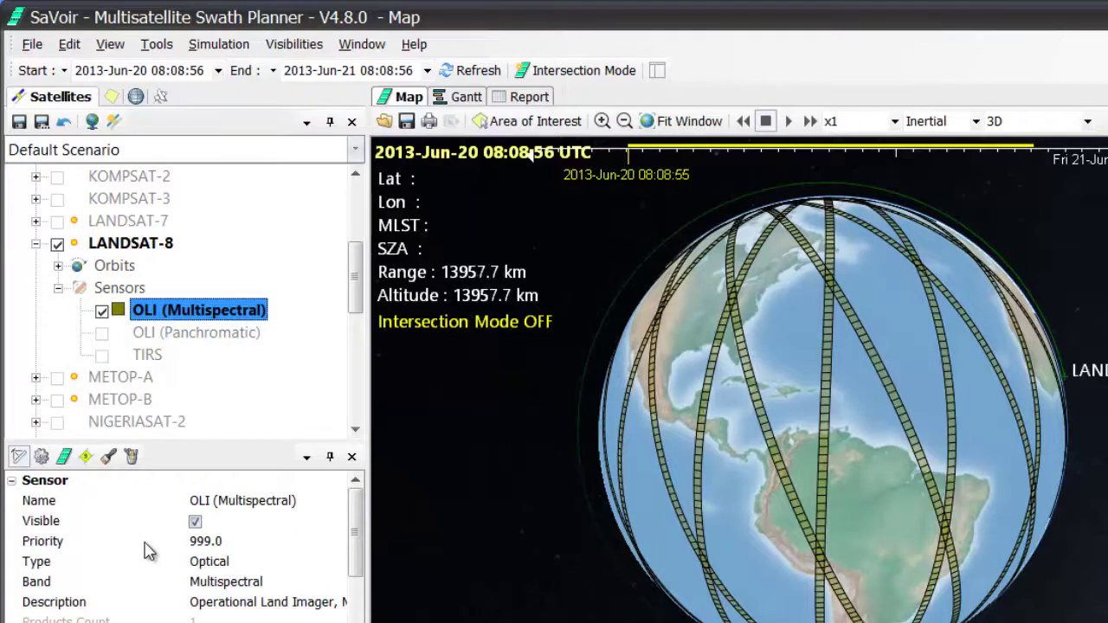
click(42, 459)
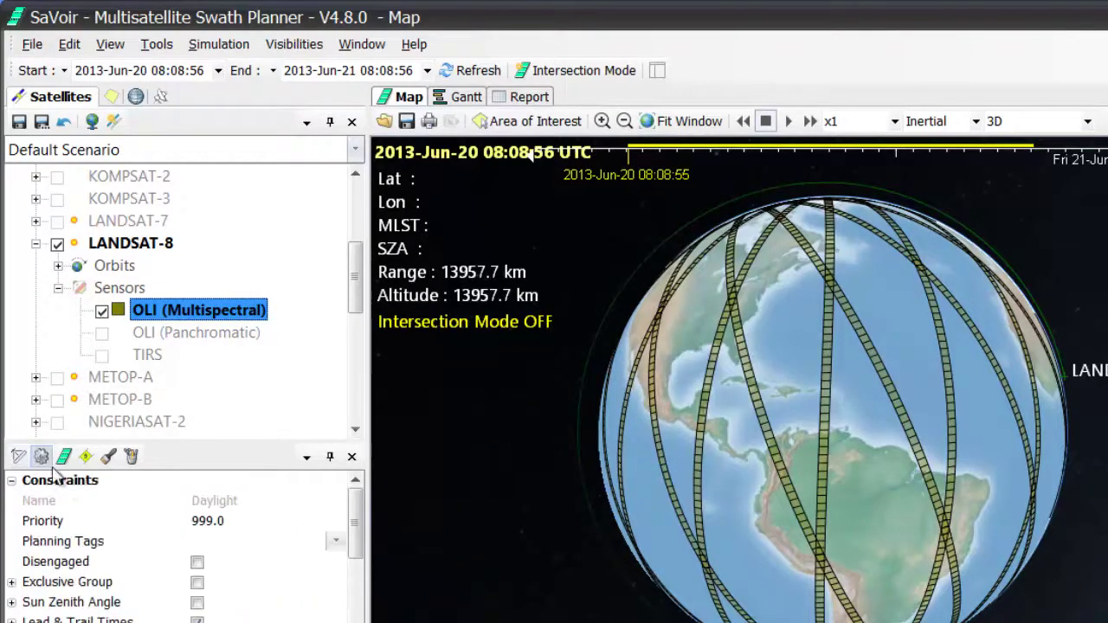
scroll(360, 547, down, 2)
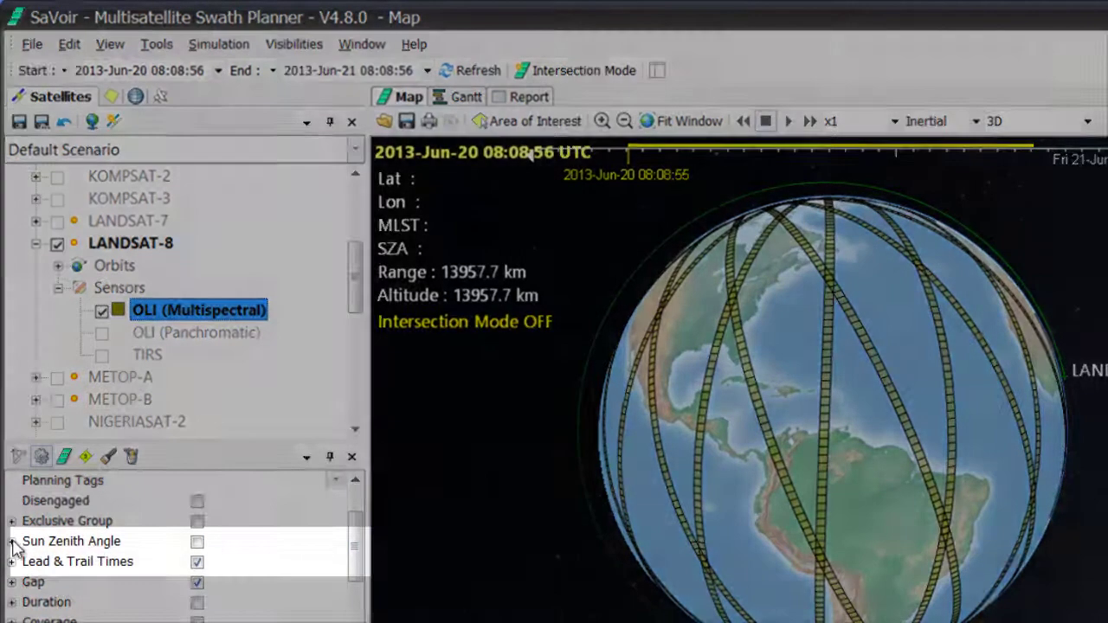
click(13, 540)
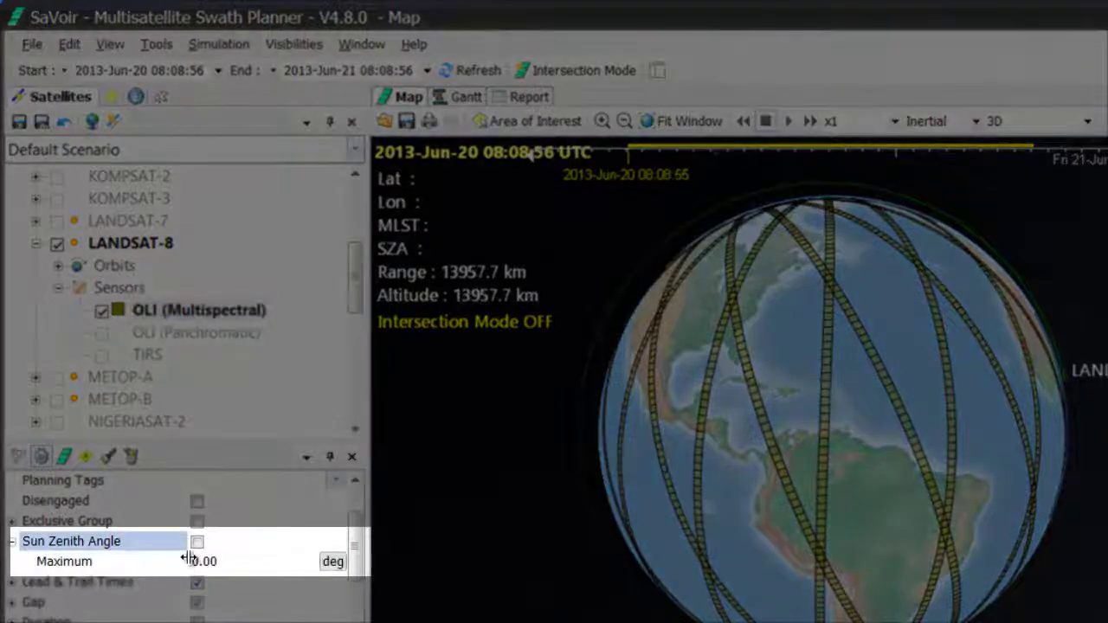
click(198, 561)
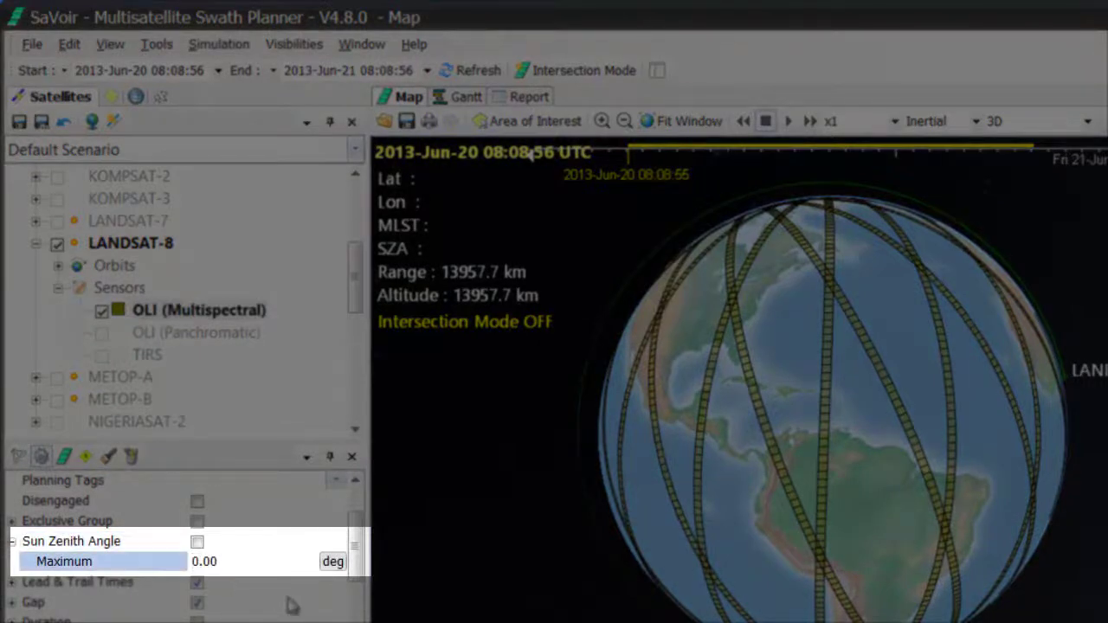
text(8)
key(Return)
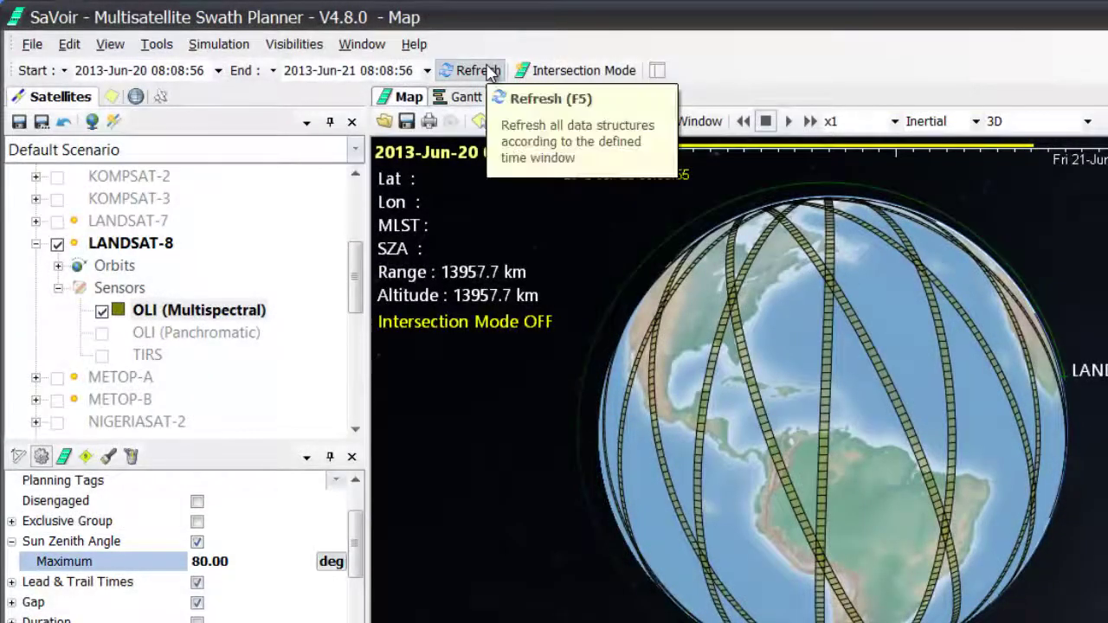
click(488, 72)
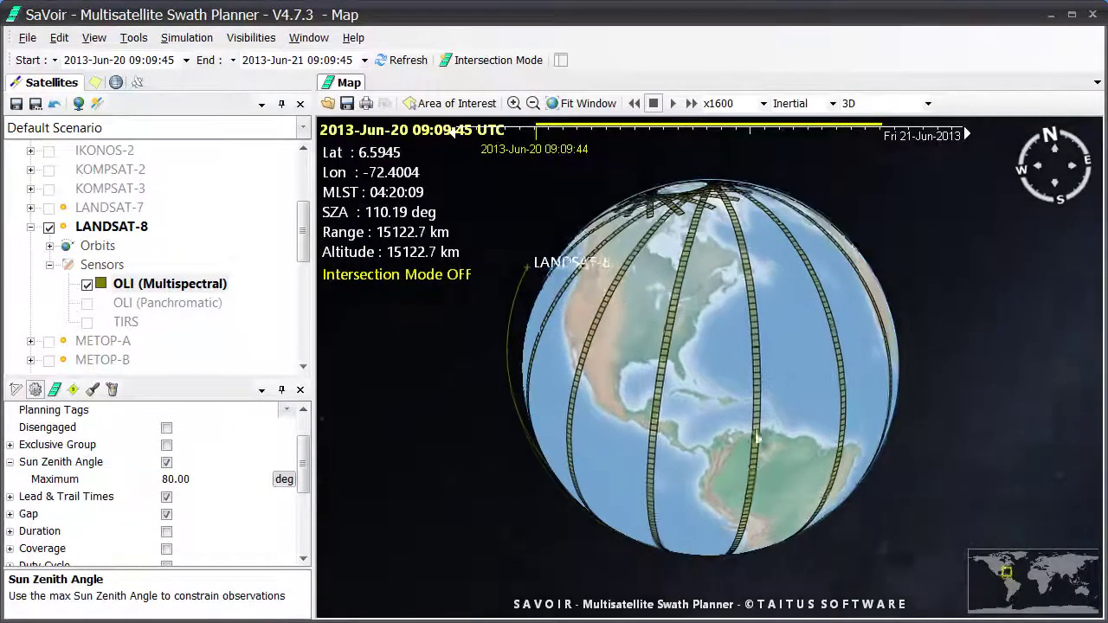
Step: Examine where the sun-constrained swaths begin and end around the North and South Poles
drag(766, 420, 752, 423)
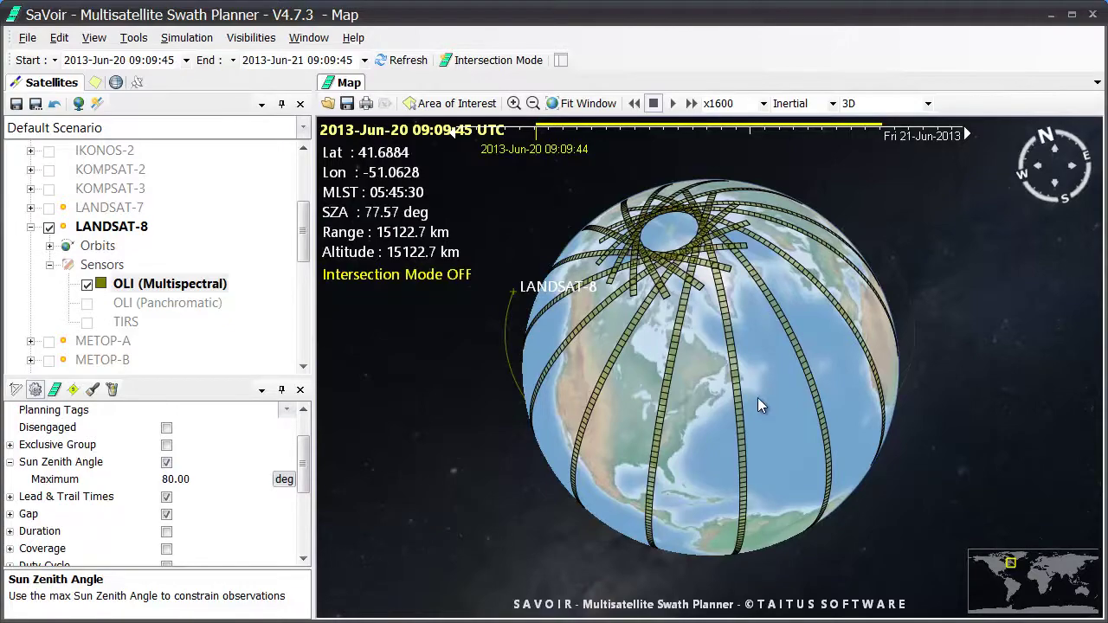
drag(757, 405, 703, 469)
scroll(751, 484, up, 2)
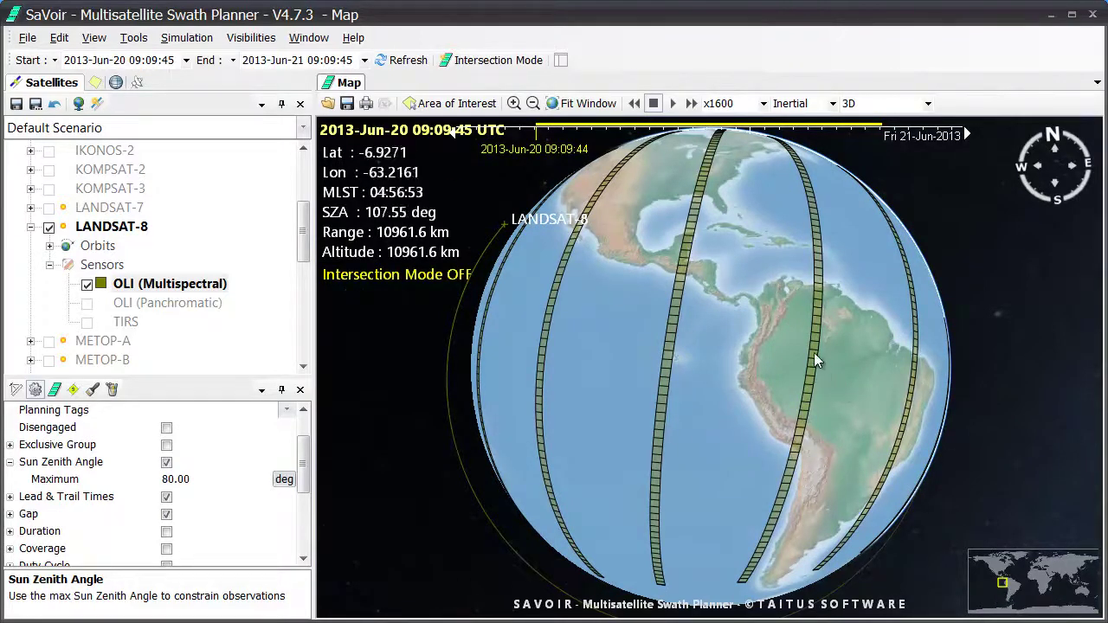
drag(798, 337, 700, 300)
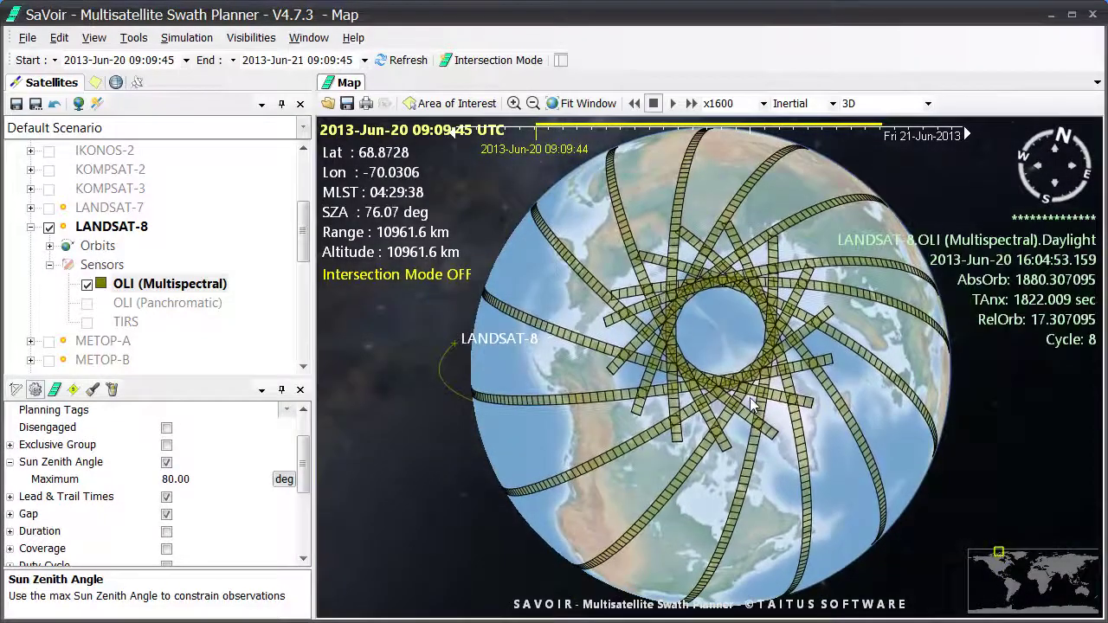
drag(773, 467, 760, 264)
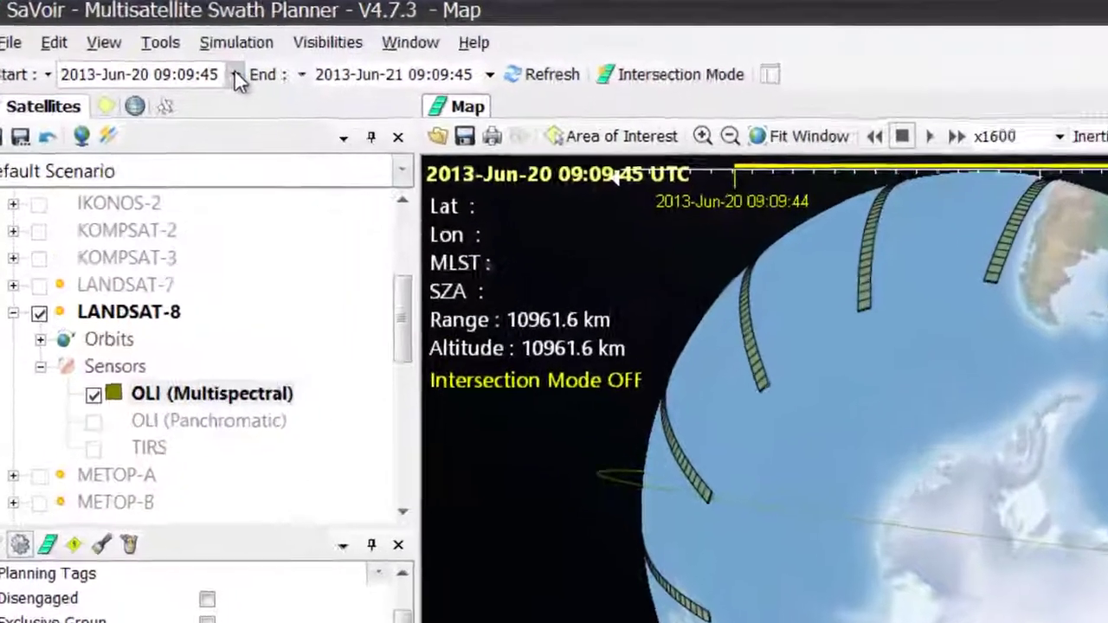
Step: Set the time window's start date to 2013-Nov-23, refresh the swaths and inspect them around Antarctica
click(236, 74)
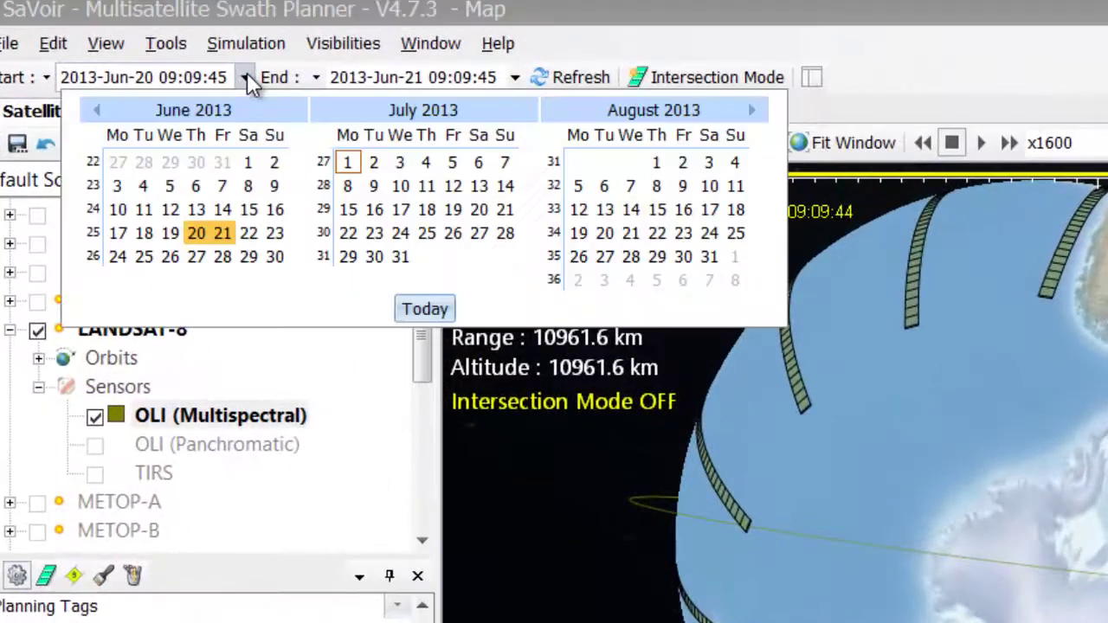
click(715, 107)
click(751, 111)
click(752, 111)
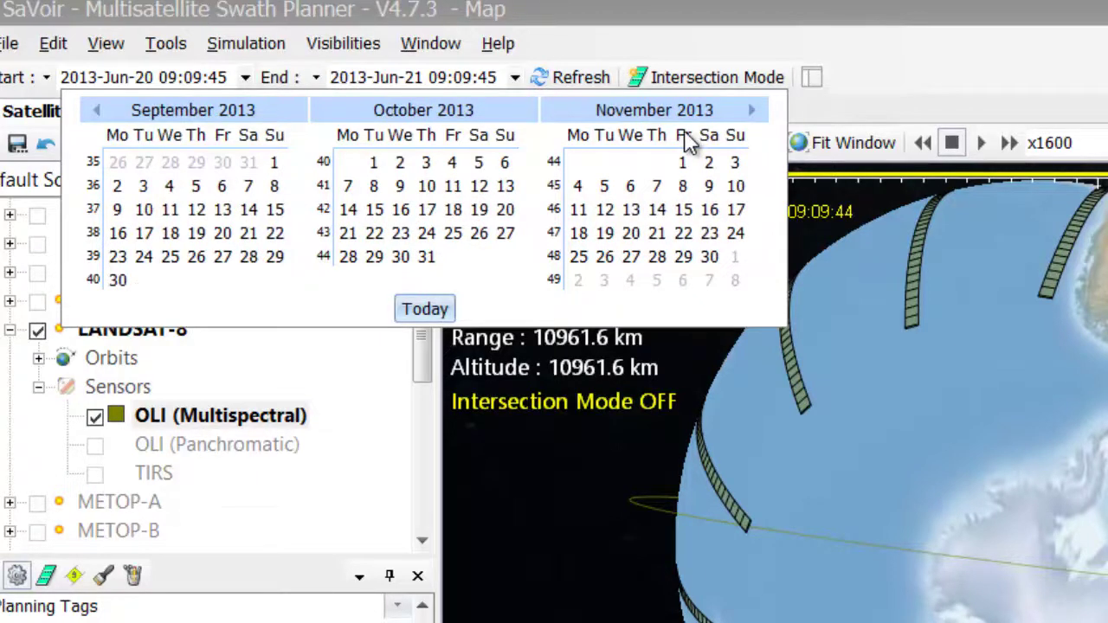
click(708, 236)
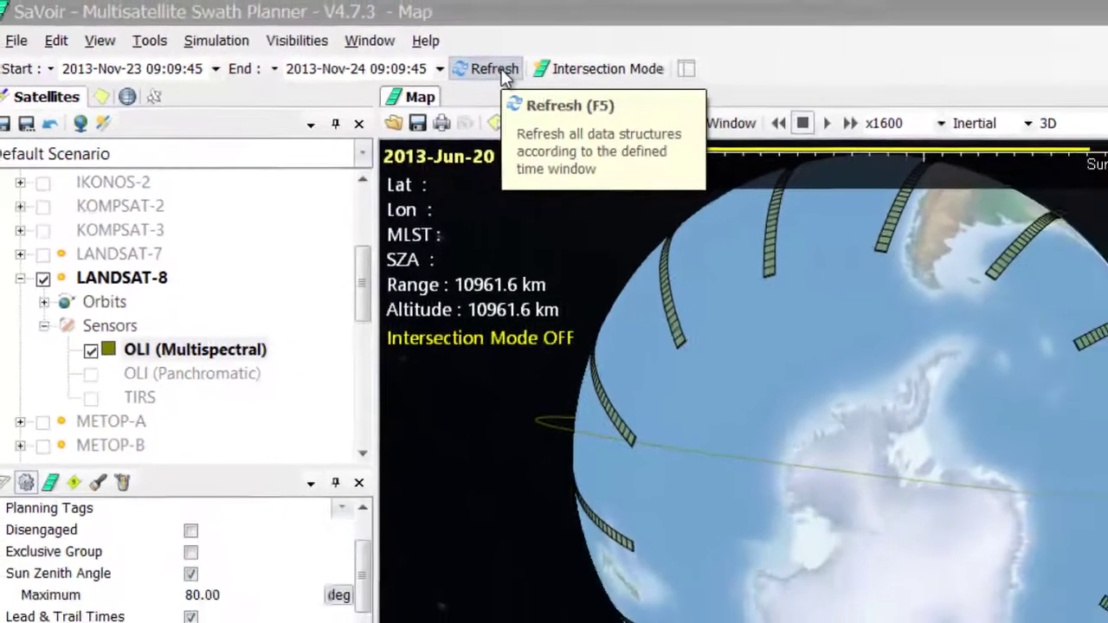
click(588, 78)
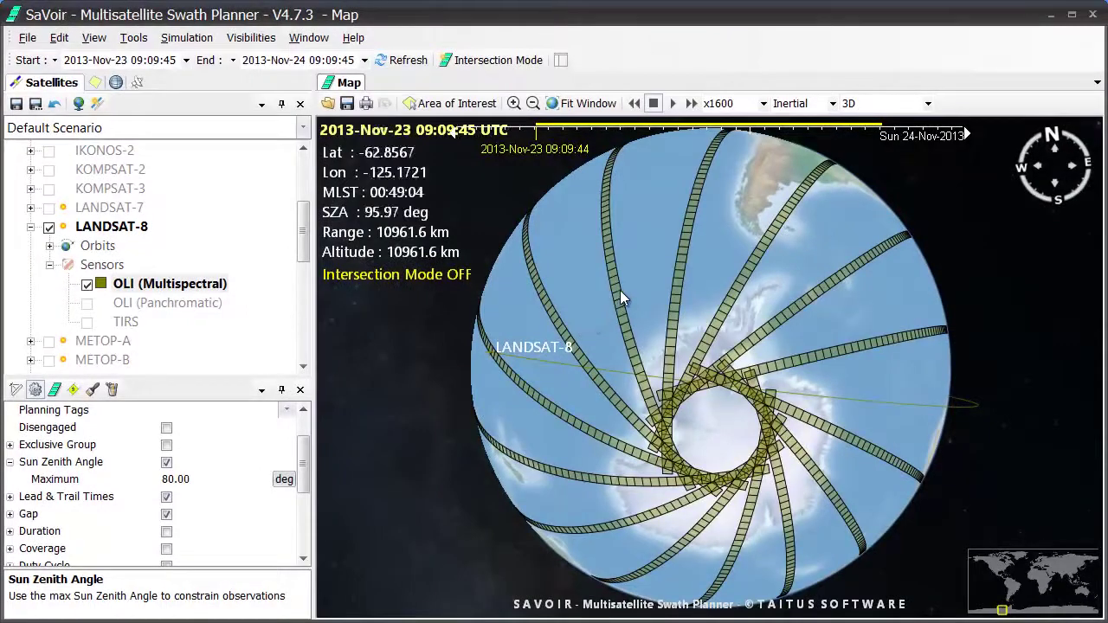
drag(669, 275, 673, 346)
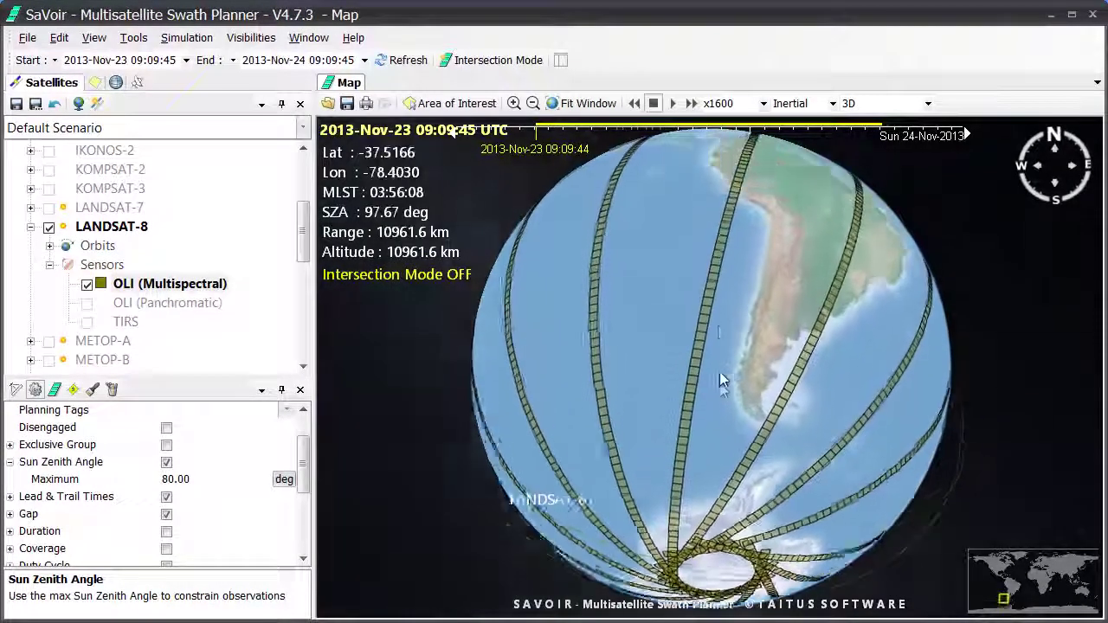
drag(716, 244, 678, 250)
mouse_move(747, 350)
mouse_down()
mouse_move(739, 329)
mouse_move(730, 489)
mouse_move(745, 284)
mouse_move(762, 518)
mouse_move(739, 276)
mouse_move(748, 329)
mouse_move(778, 379)
mouse_move(759, 347)
mouse_up()
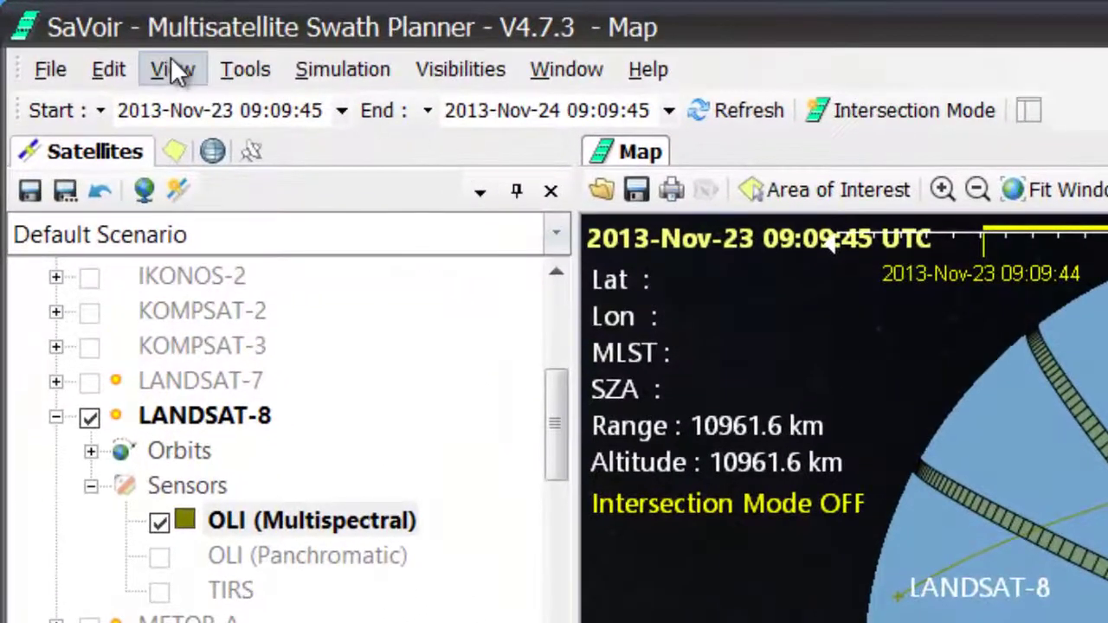
Step: Set the ambient light to Low and inspect the swaths against the day and night sides of the globe
click(170, 67)
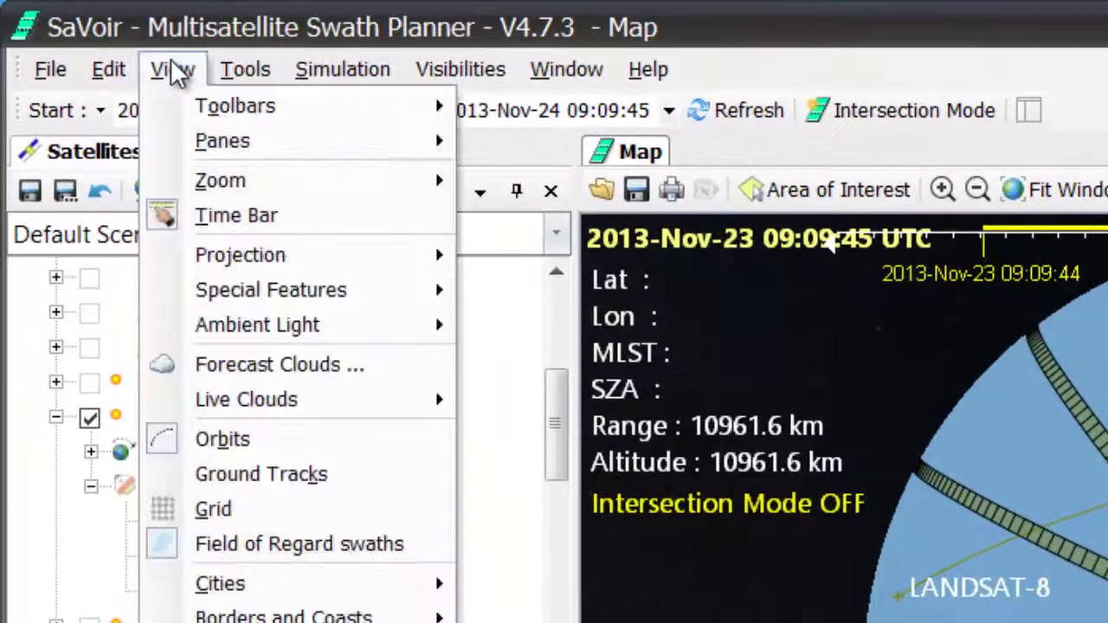
mouse_move(273, 337)
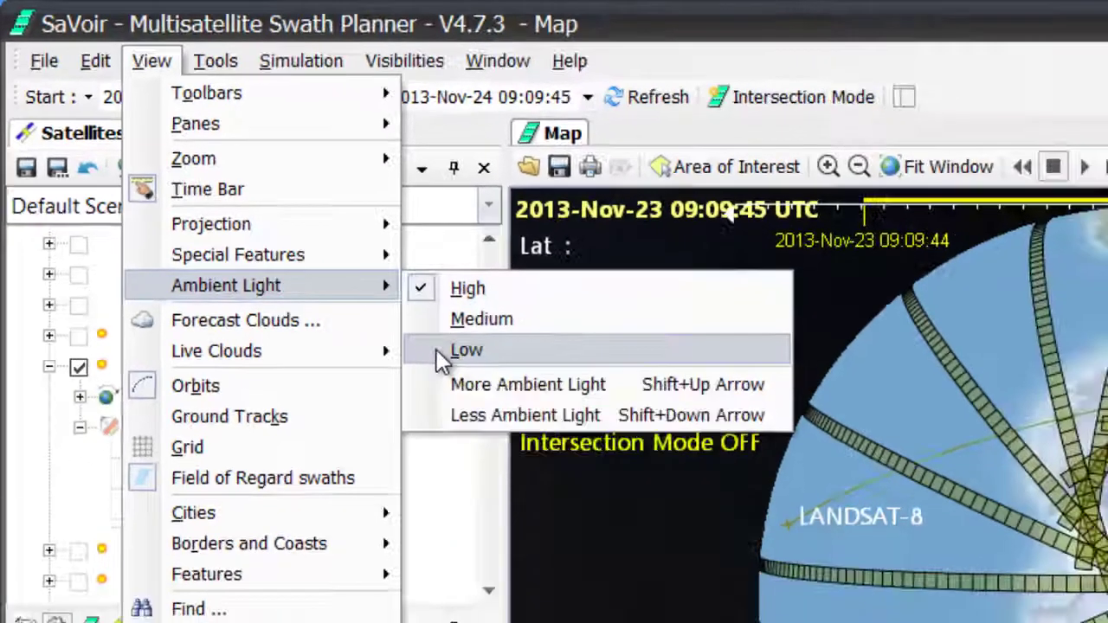
click(495, 400)
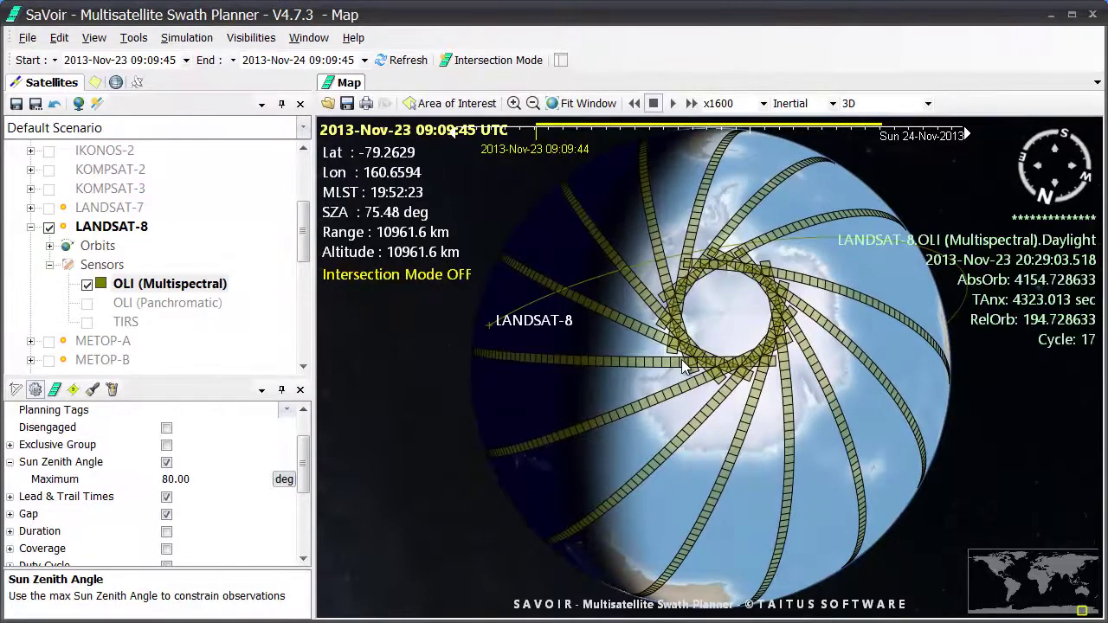
drag(684, 364, 562, 467)
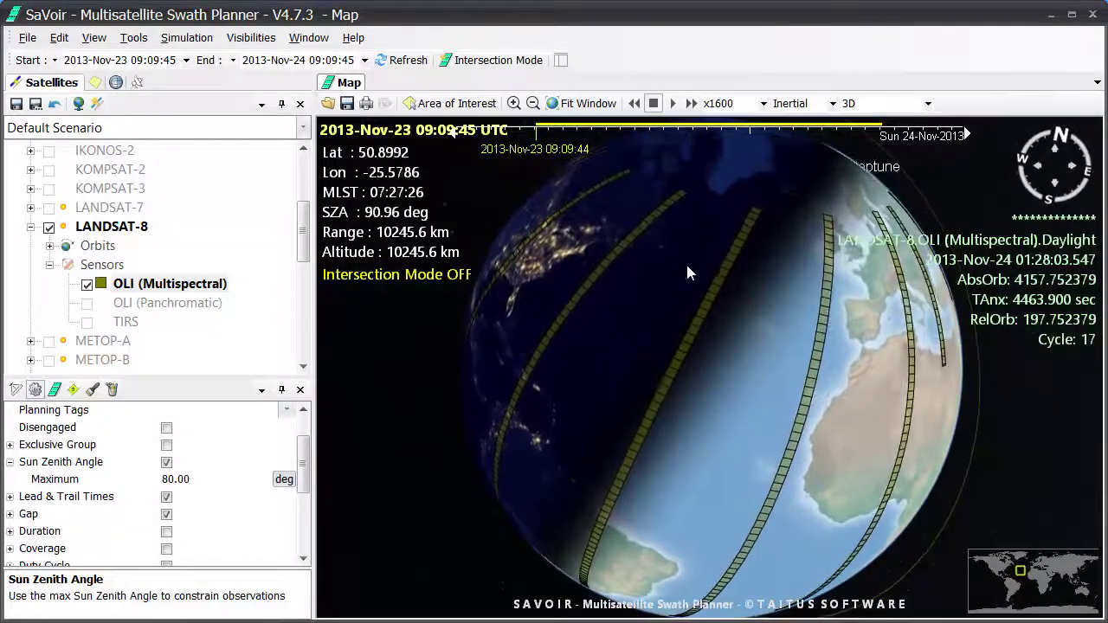
drag(681, 286, 708, 502)
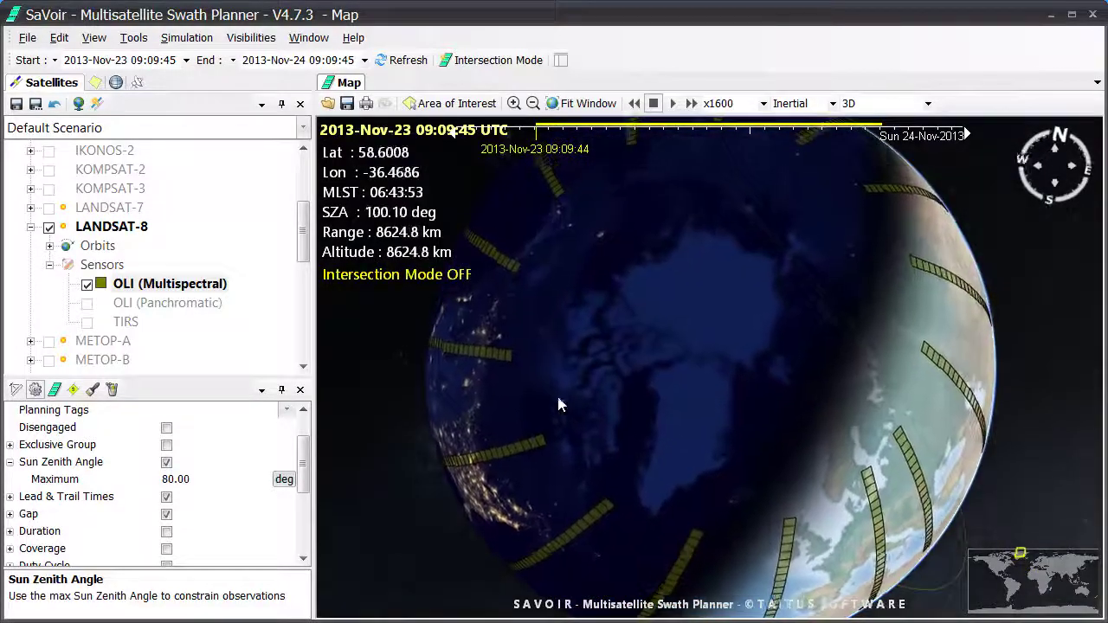
drag(540, 387, 753, 431)
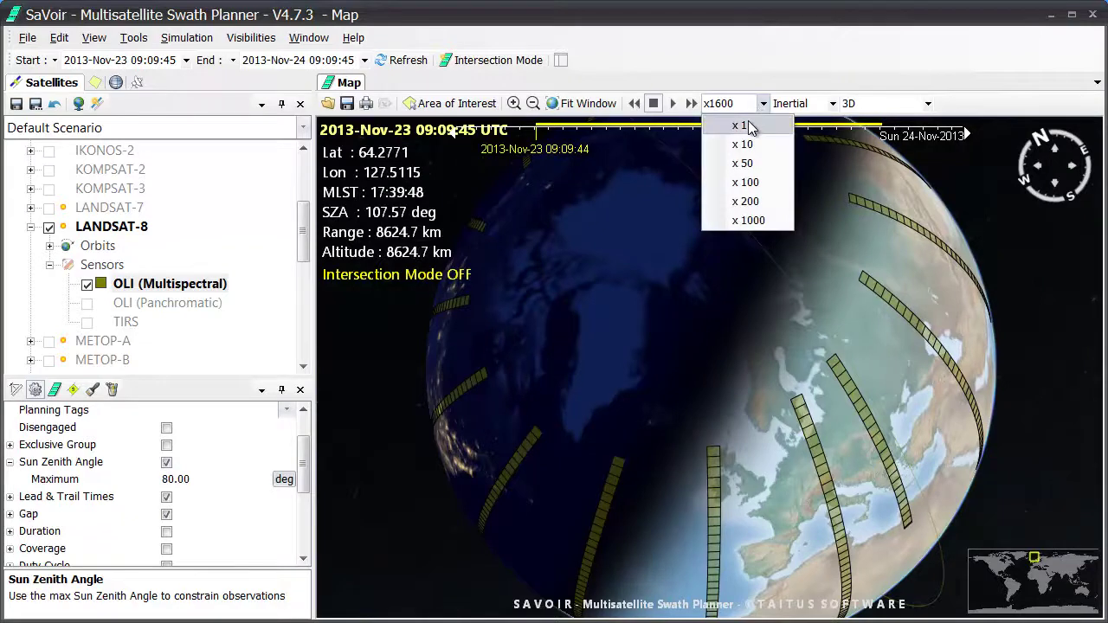
Step: Set the simulation speed to x200, run the animation forward and accelerate it to x1600
click(754, 201)
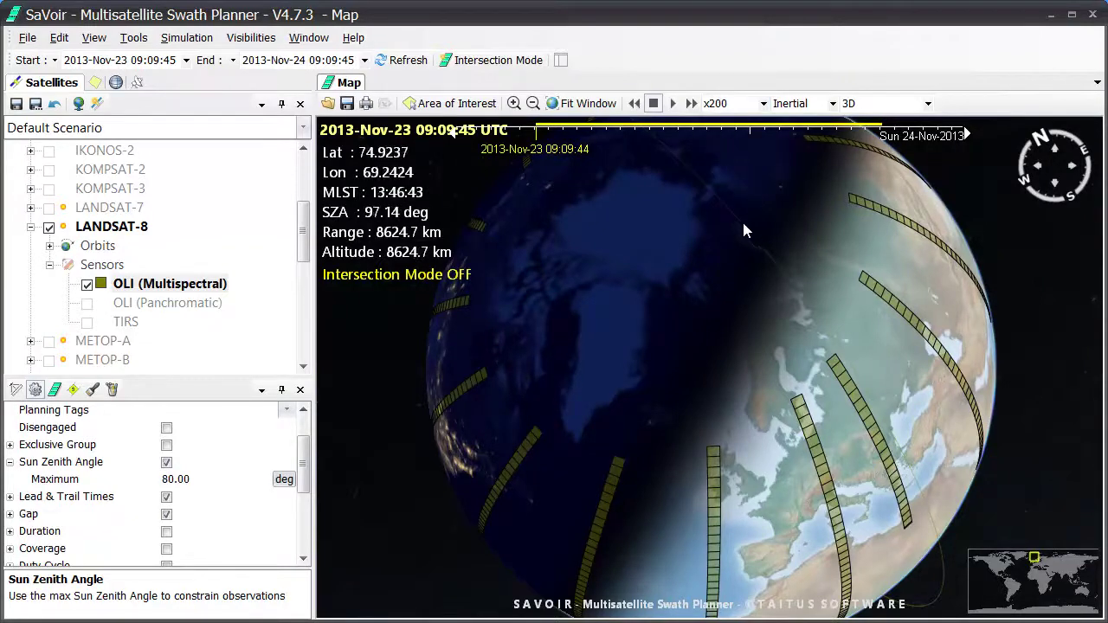
click(691, 103)
click(690, 103)
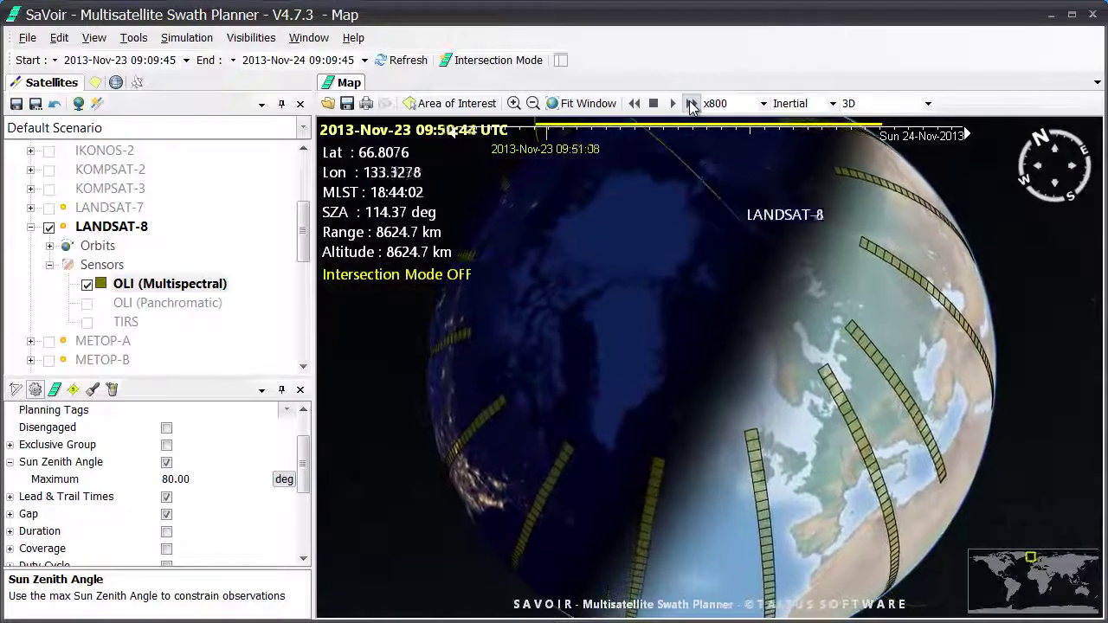
click(691, 103)
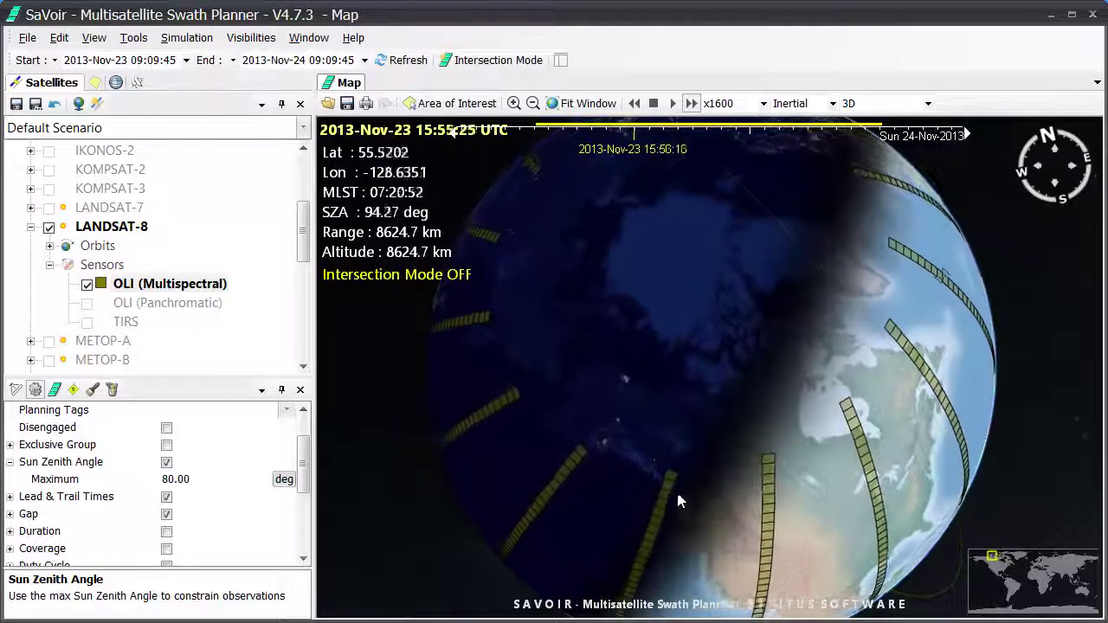
click(669, 451)
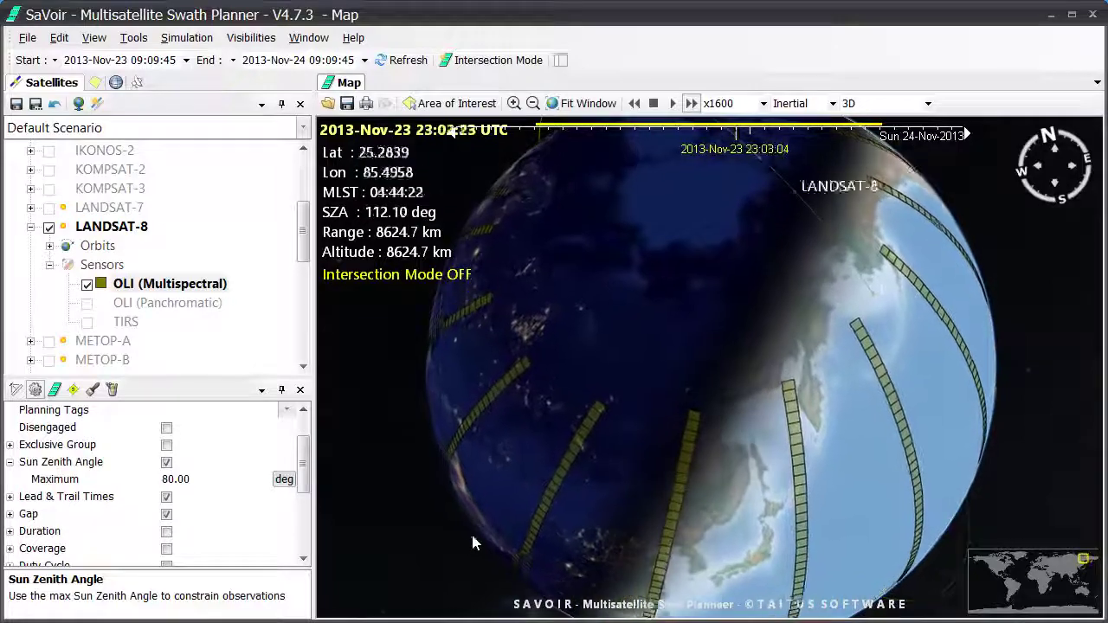
Step: Set the maximum Sun Zenith Angle to 60 degrees, turn off Lead & Trail Times and refresh the swaths
click(169, 483)
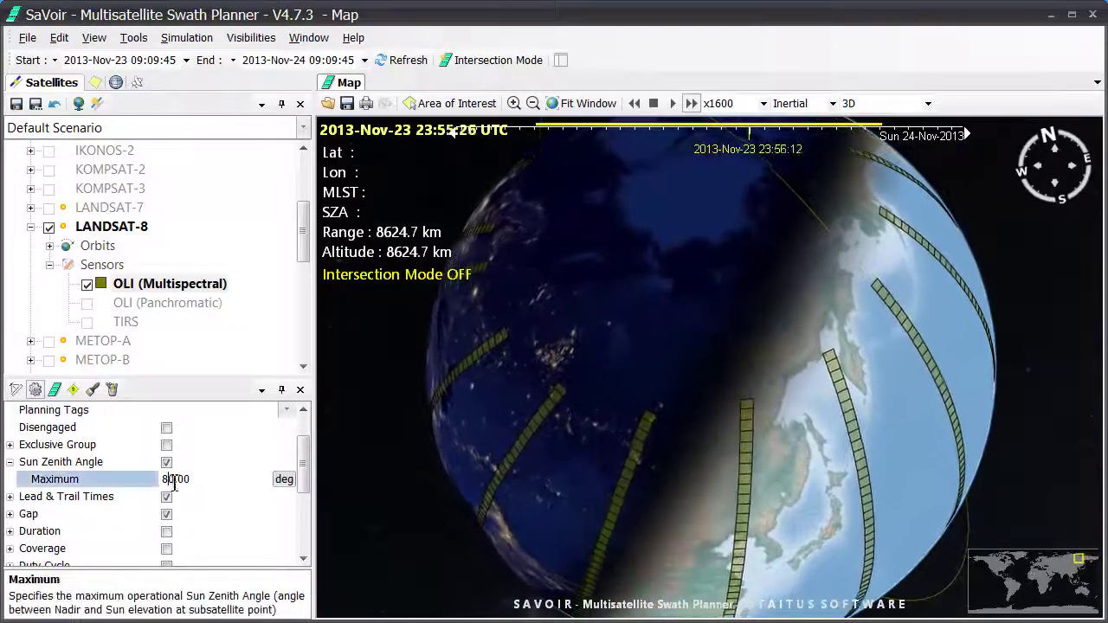
click(171, 482)
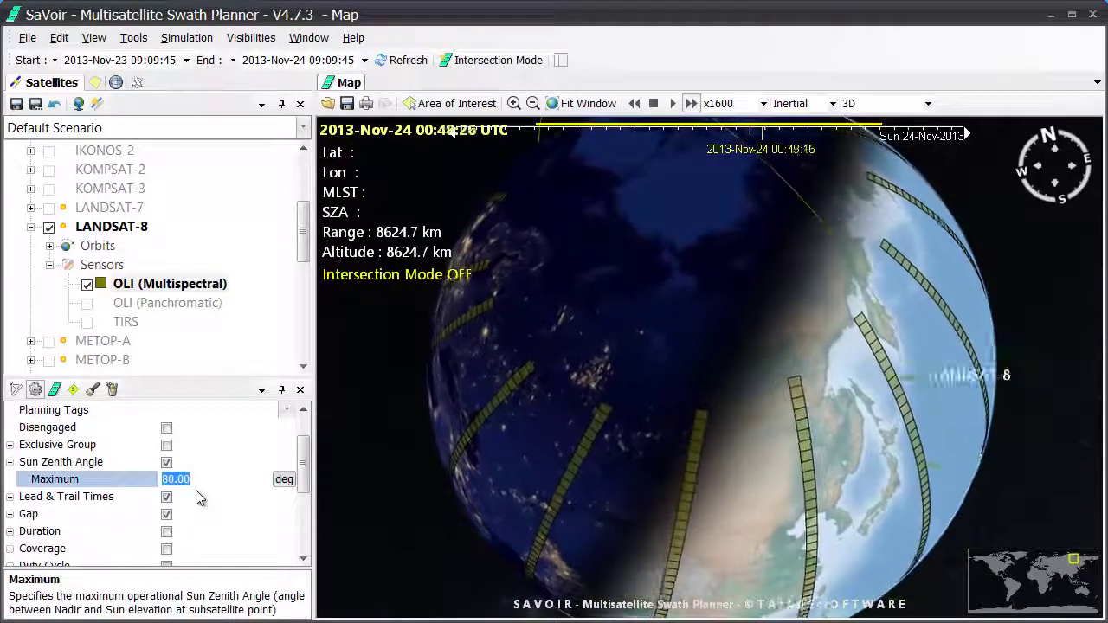
text(60)
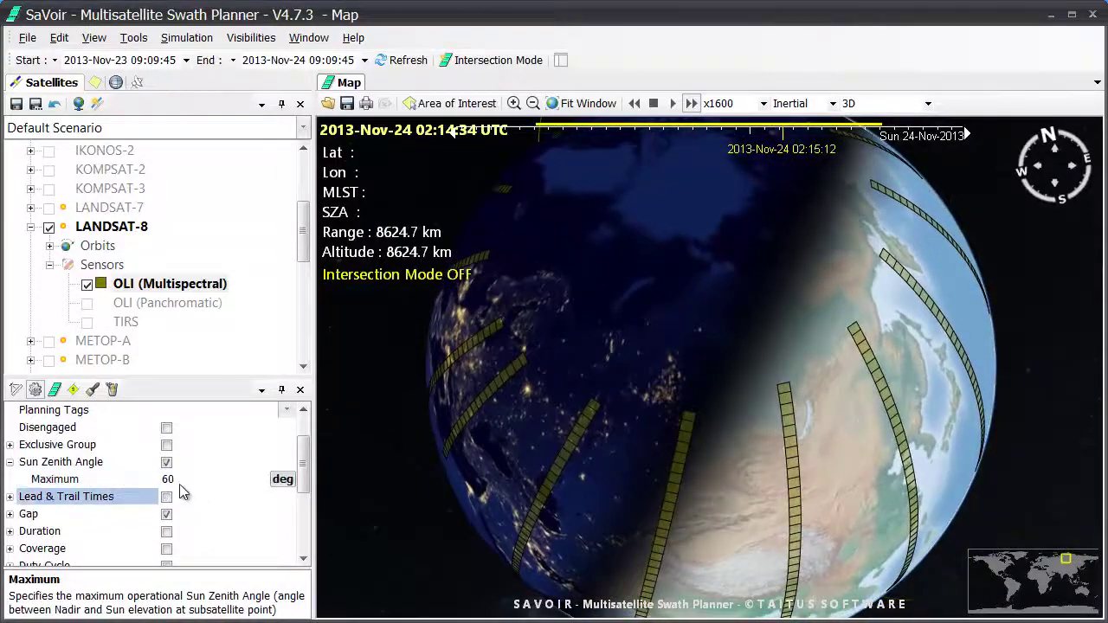
click(183, 490)
click(179, 481)
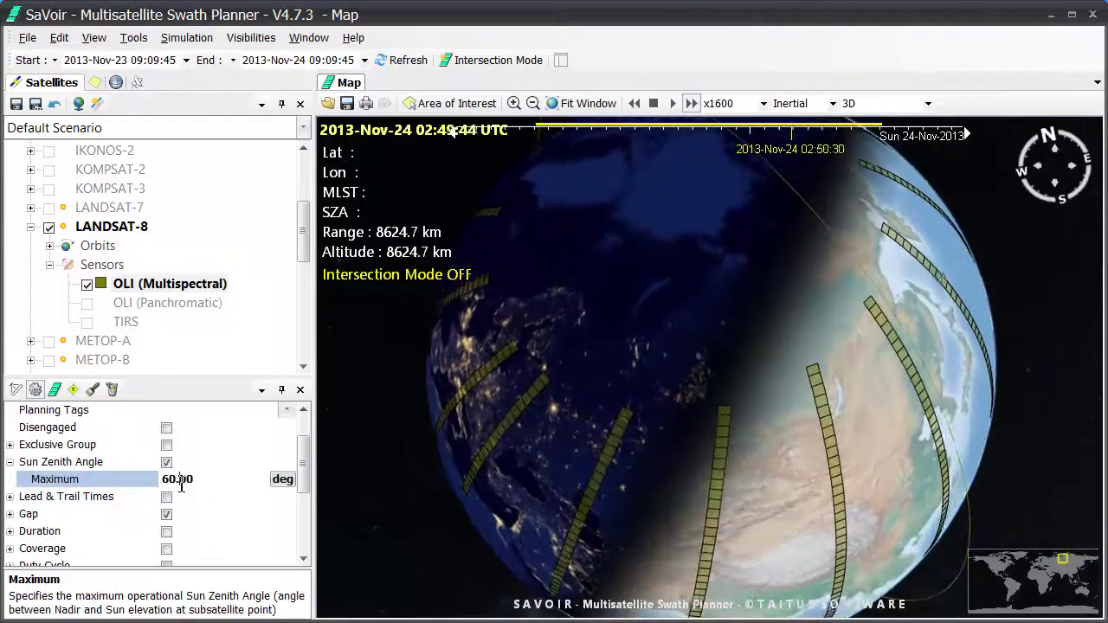
click(422, 60)
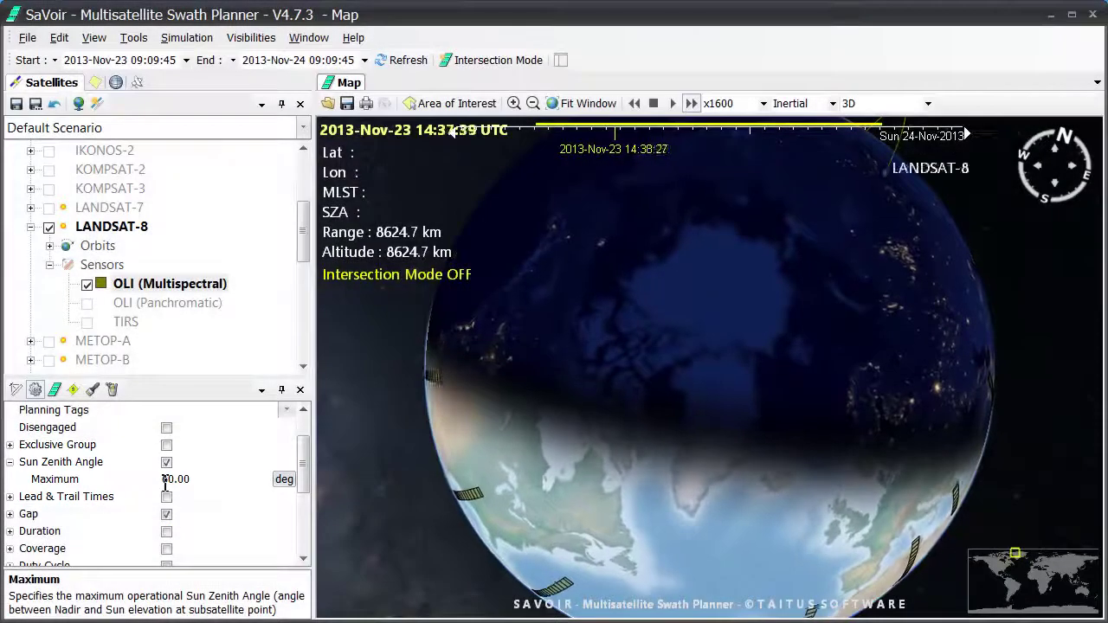
Step: Set the maximum Sun Zenith Angle to 90 degrees and refresh the swaths
click(178, 479)
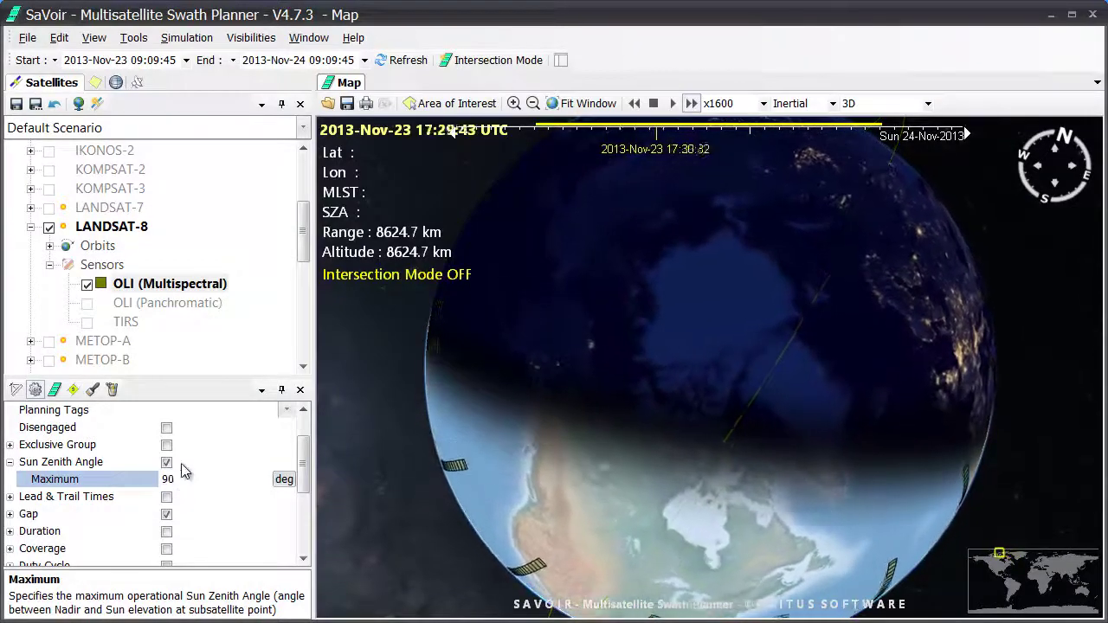
click(173, 466)
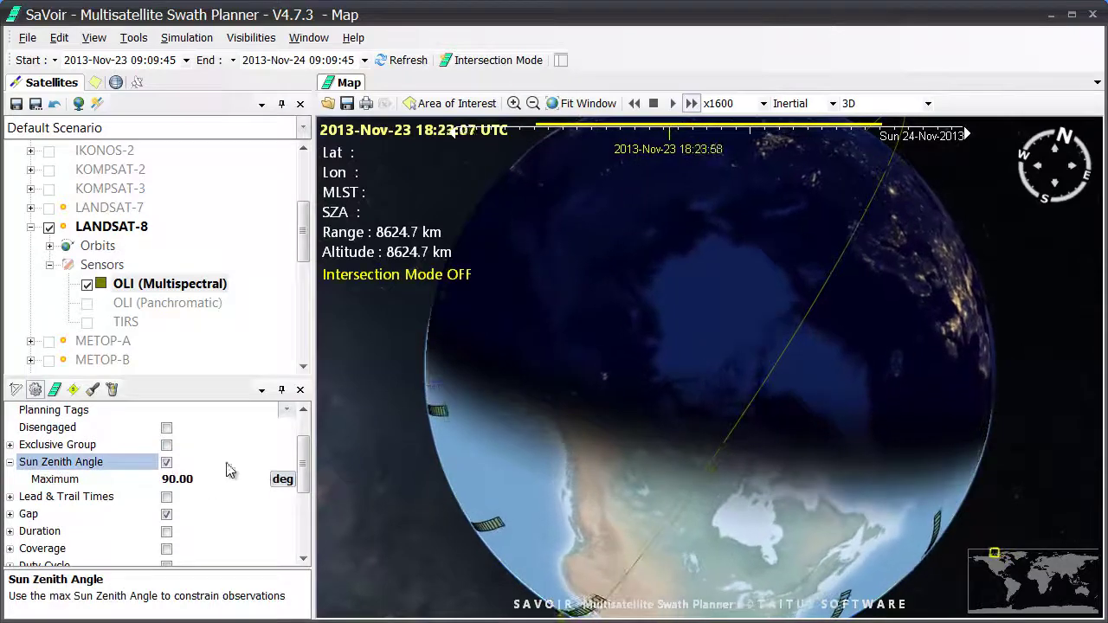
click(405, 60)
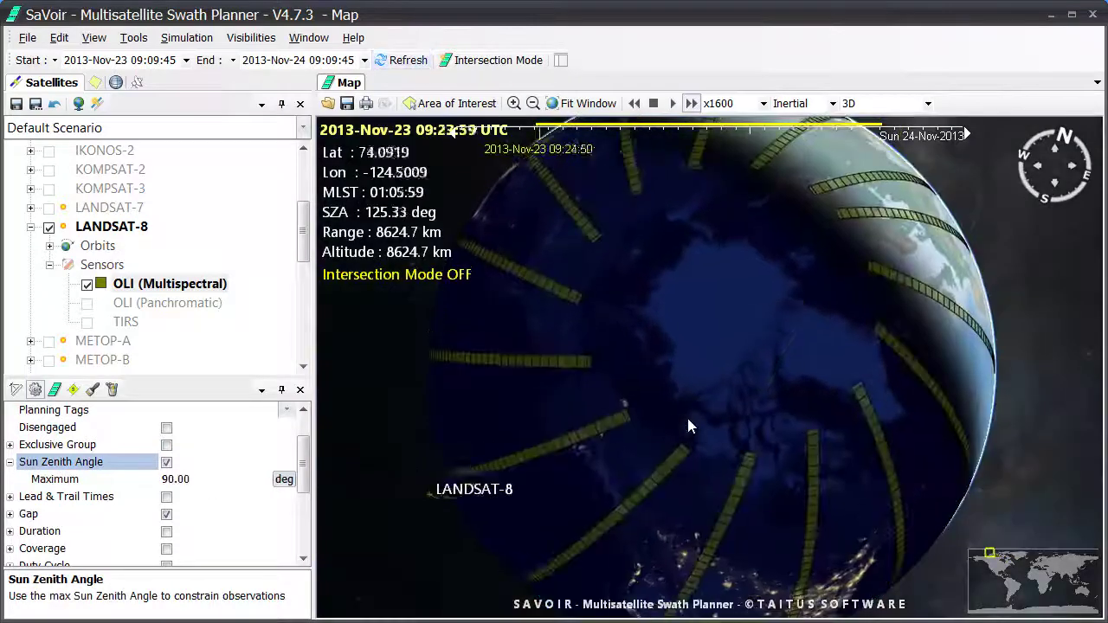
Step: Stop the animation and inspect how the swaths run across the night side and around Antarctica
mouse_move(706, 466)
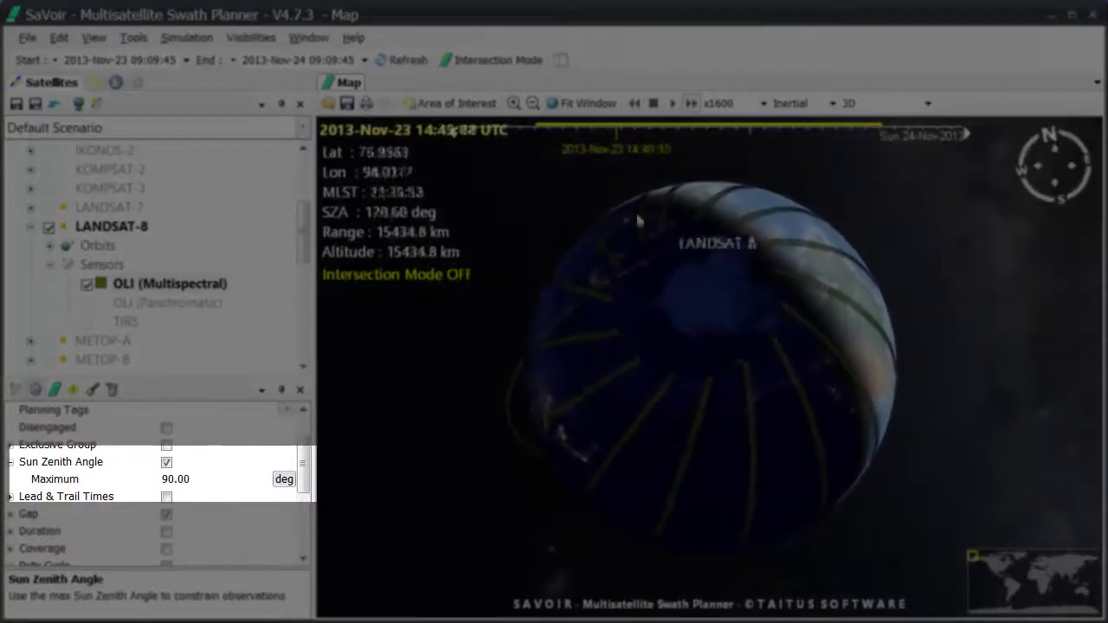
click(592, 118)
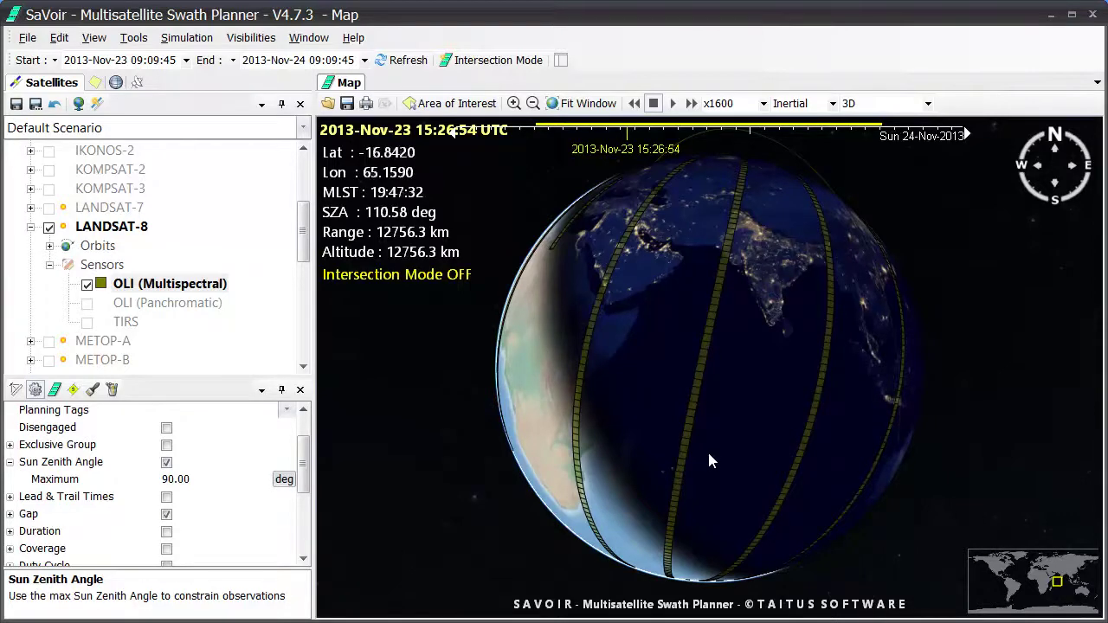
drag(707, 461, 647, 366)
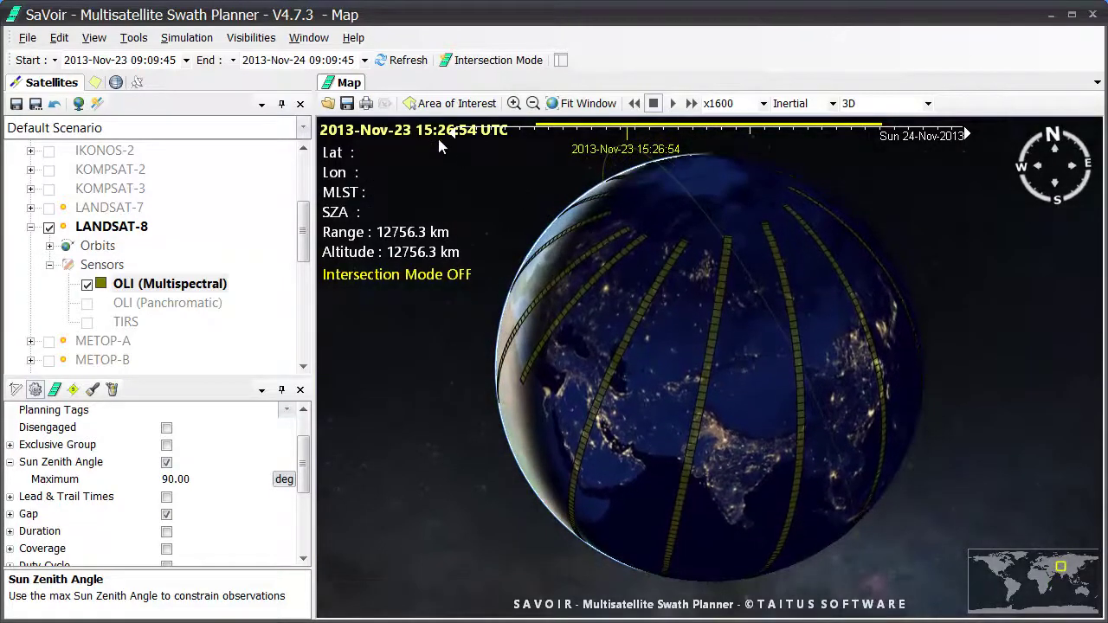
mouse_move(706, 400)
mouse_down()
mouse_move(780, 367)
mouse_move(724, 404)
mouse_up()
scroll(724, 403, up, 3)
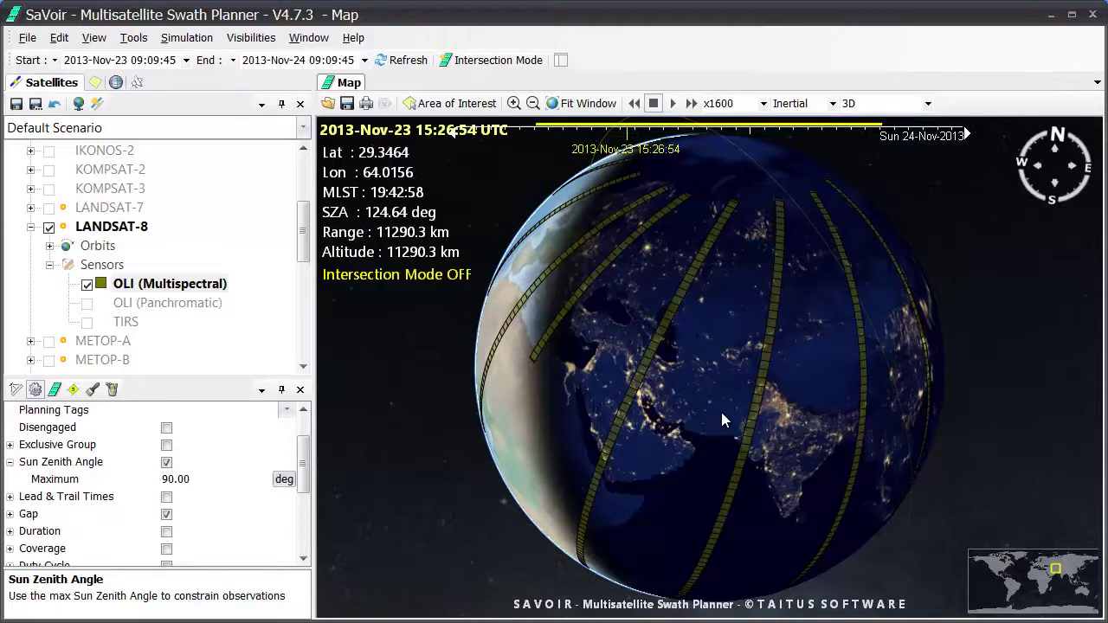
drag(721, 412, 851, 264)
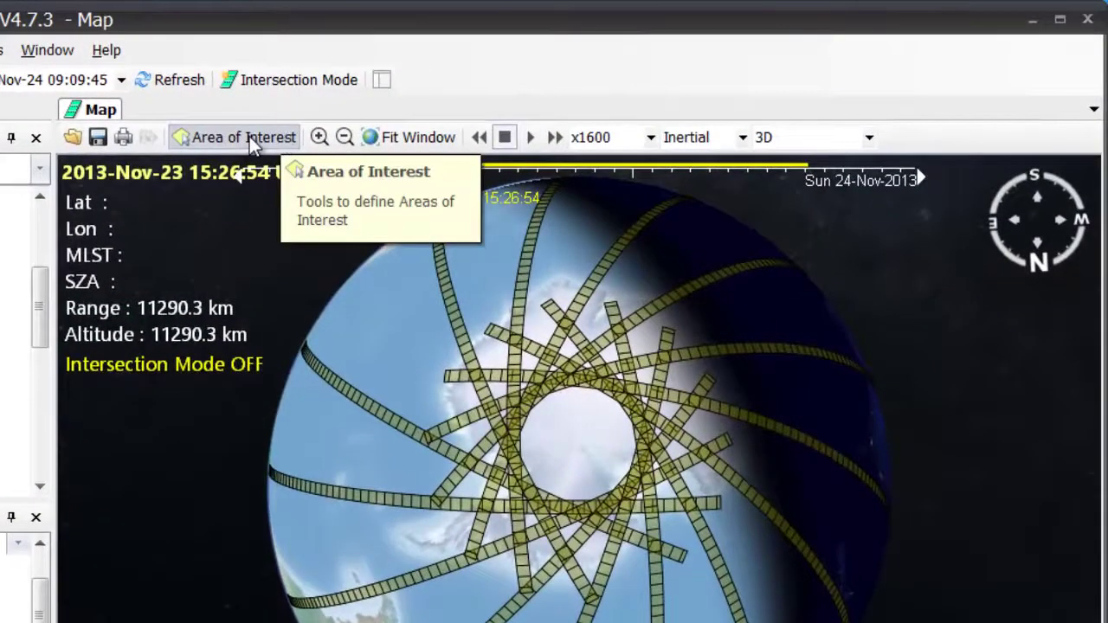
Step: Draw a four-sided polygon Area of Interest over Antarctica and accept its suggested name
click(244, 137)
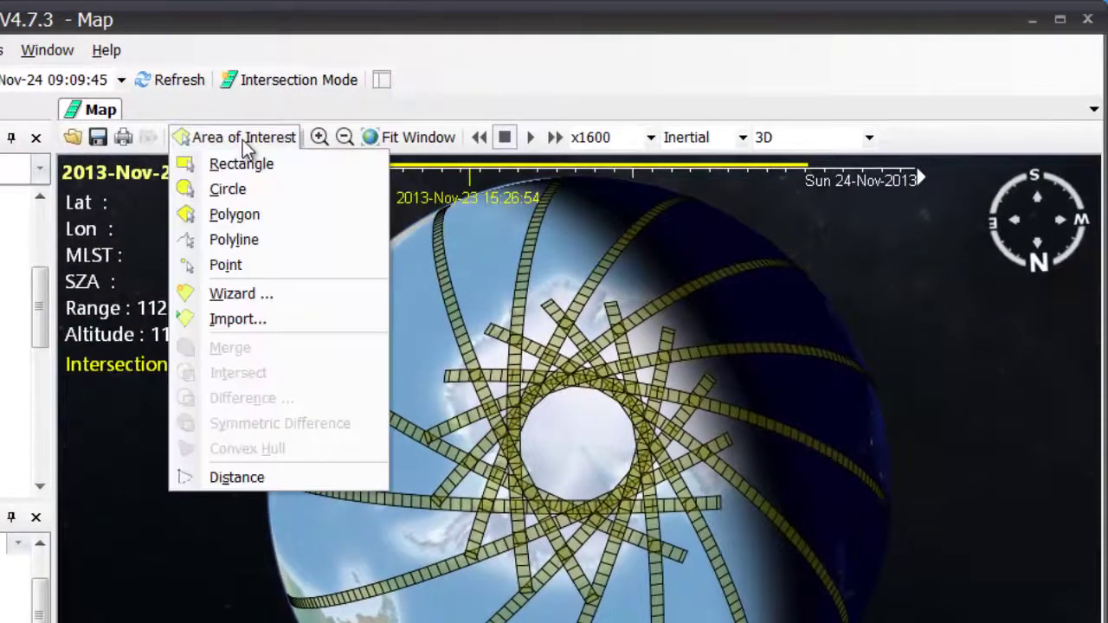
click(265, 216)
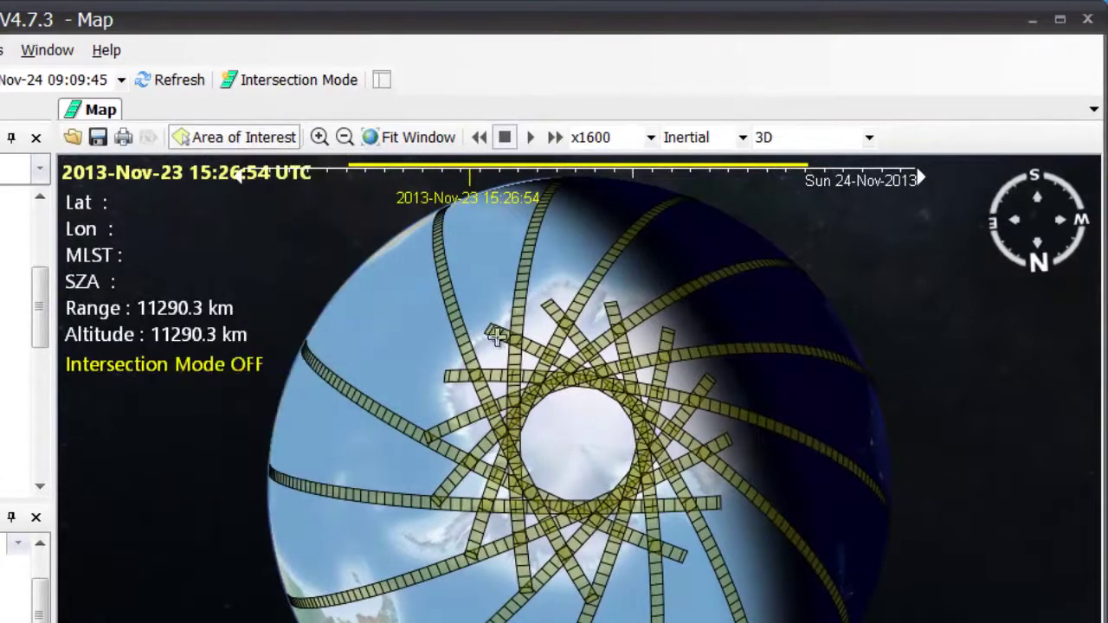
click(545, 342)
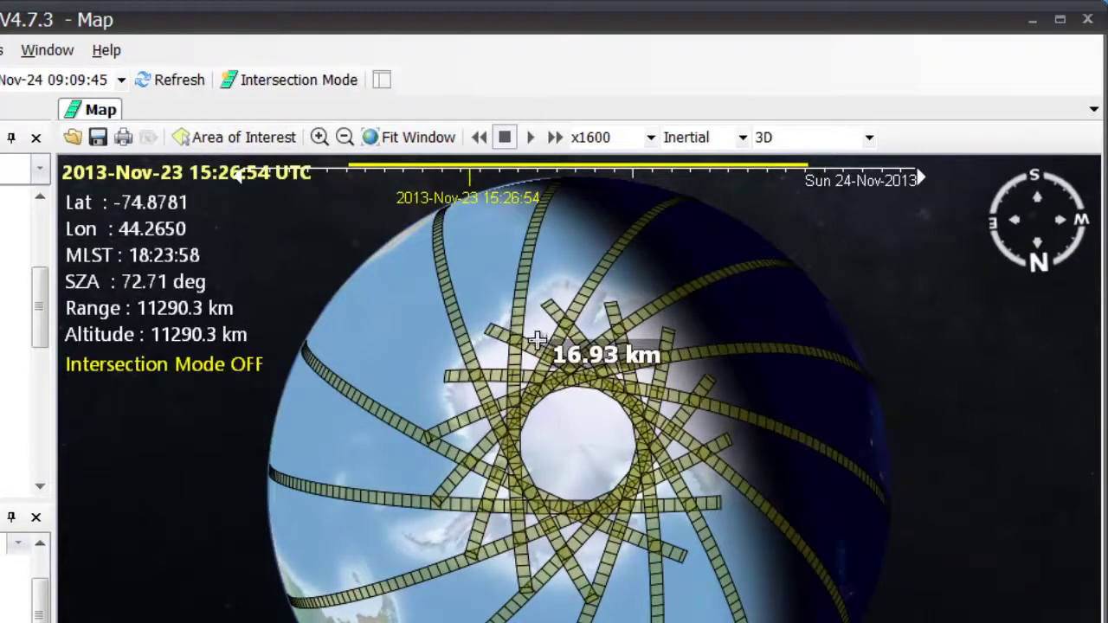
click(555, 432)
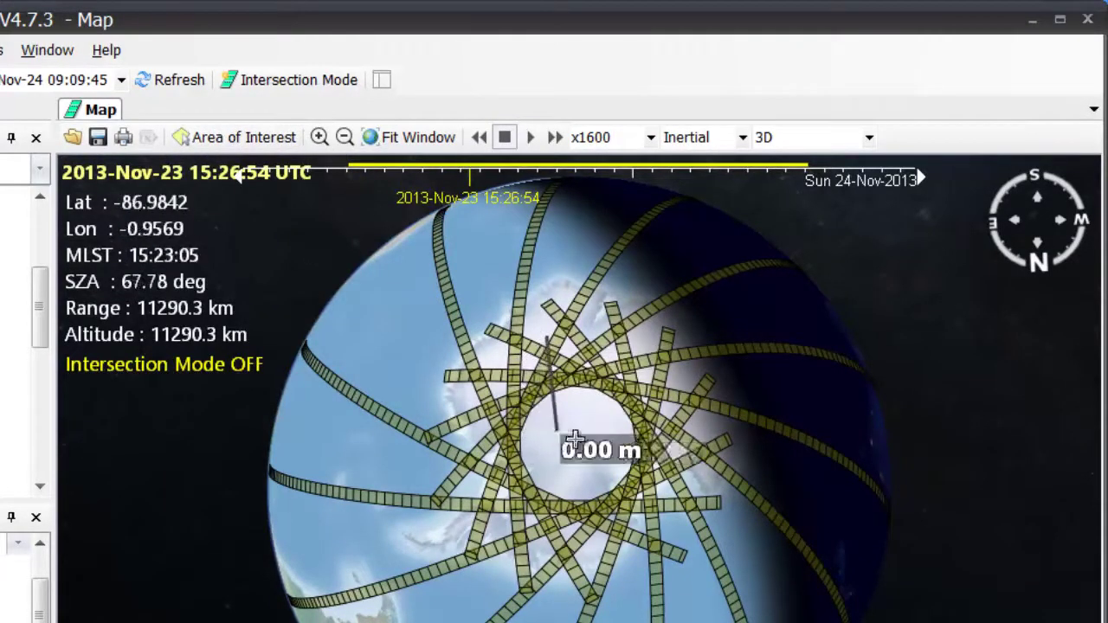
click(672, 479)
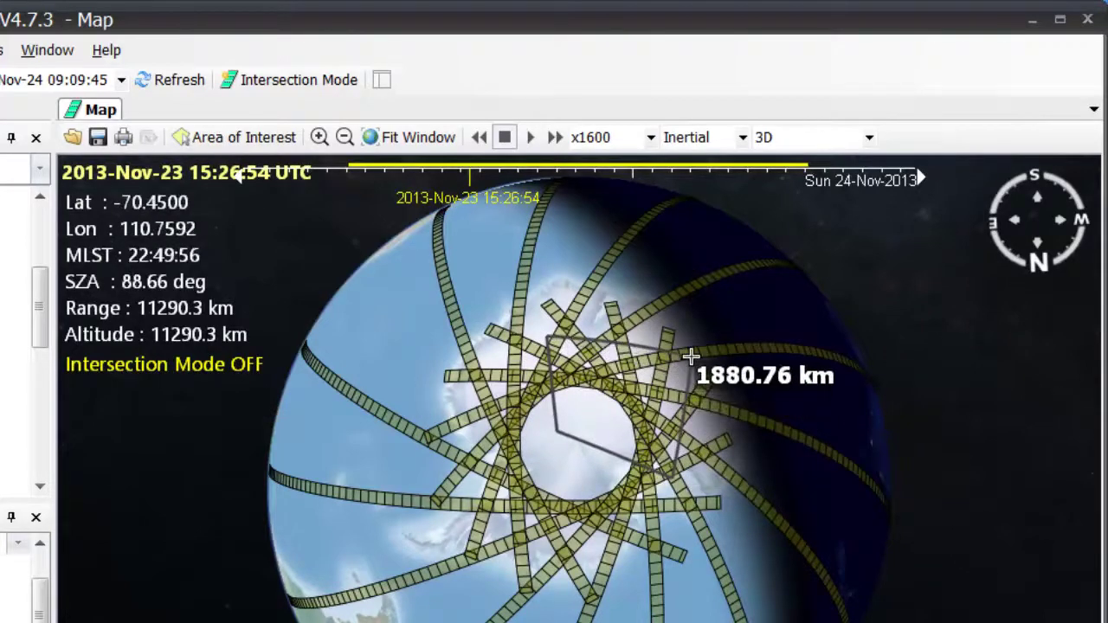
double_click(691, 356)
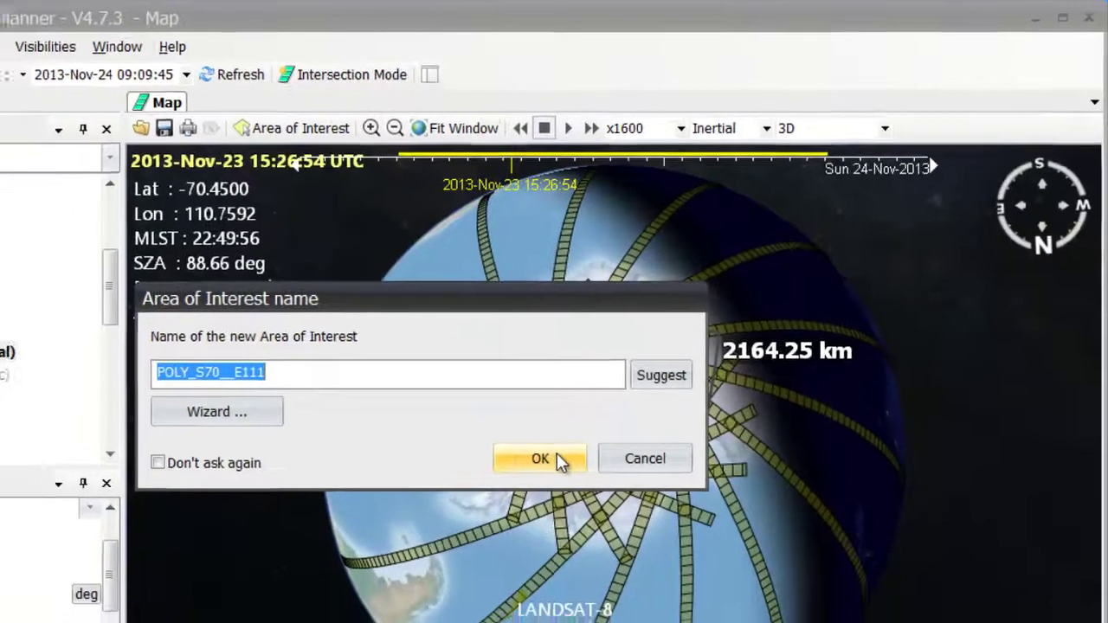
click(558, 456)
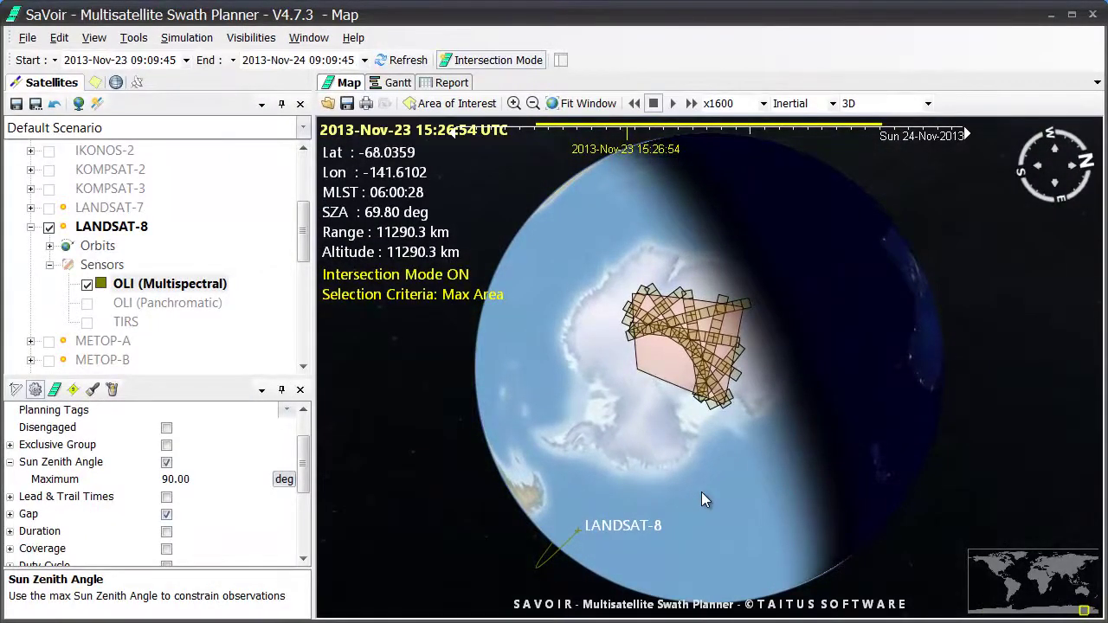
Step: Query a swath over the polygon, and check the observation angles of the 10.90 % swath in the Gantt chart
click(705, 348)
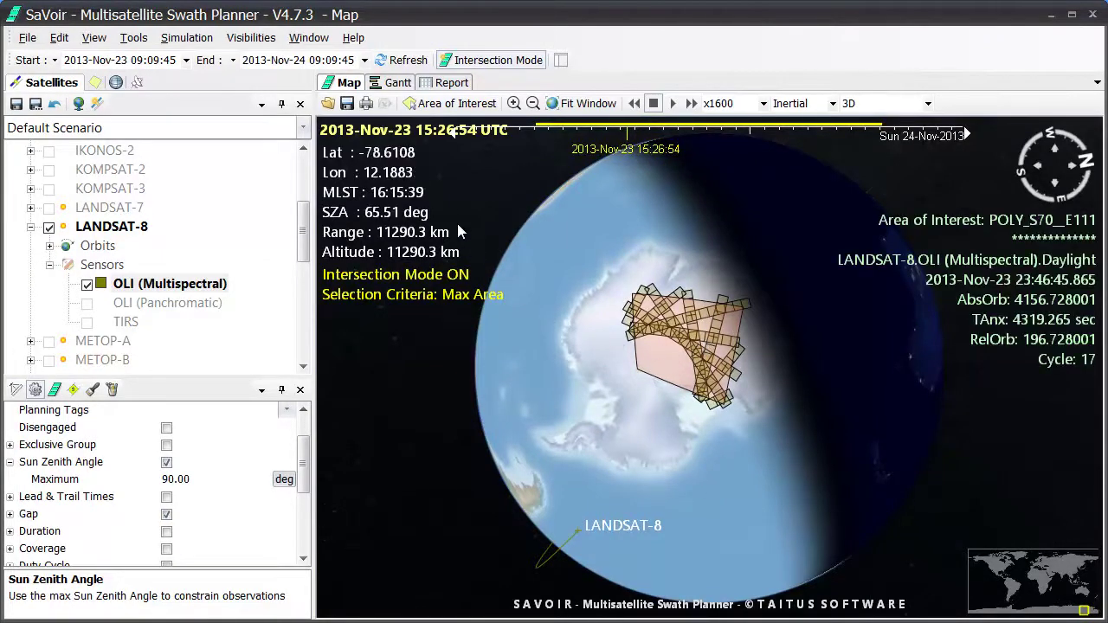
click(397, 82)
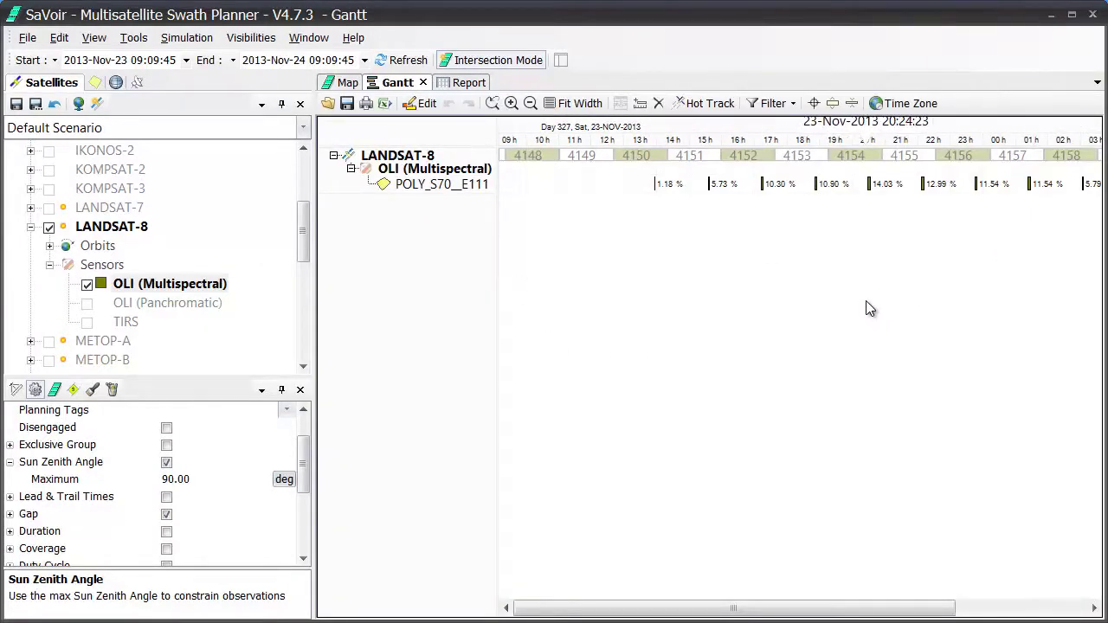
double_click(814, 196)
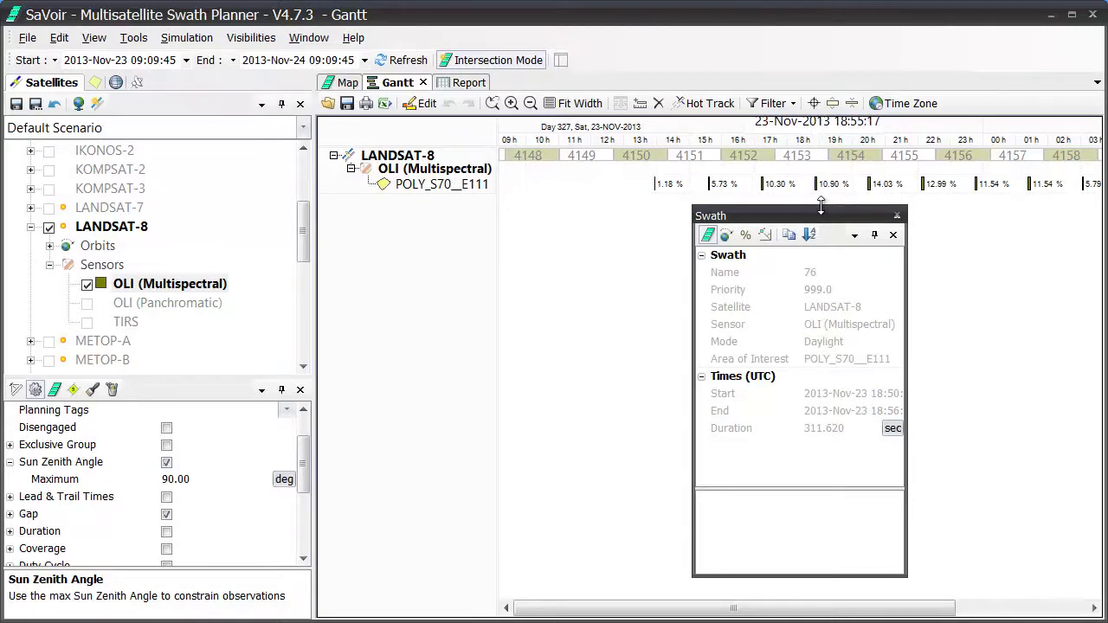
click(766, 238)
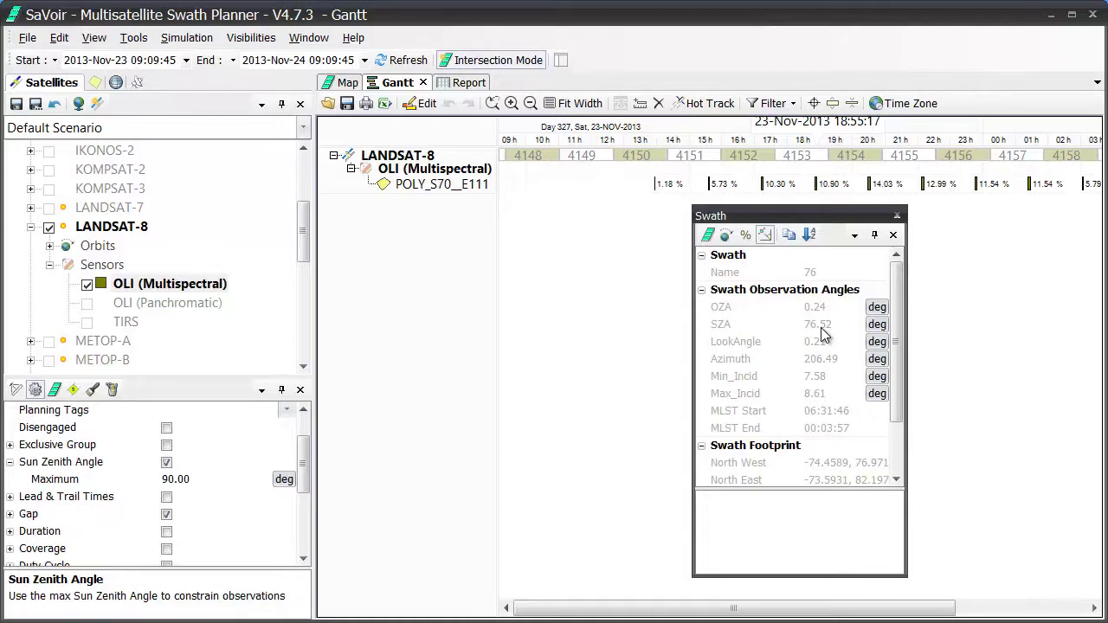
click(894, 231)
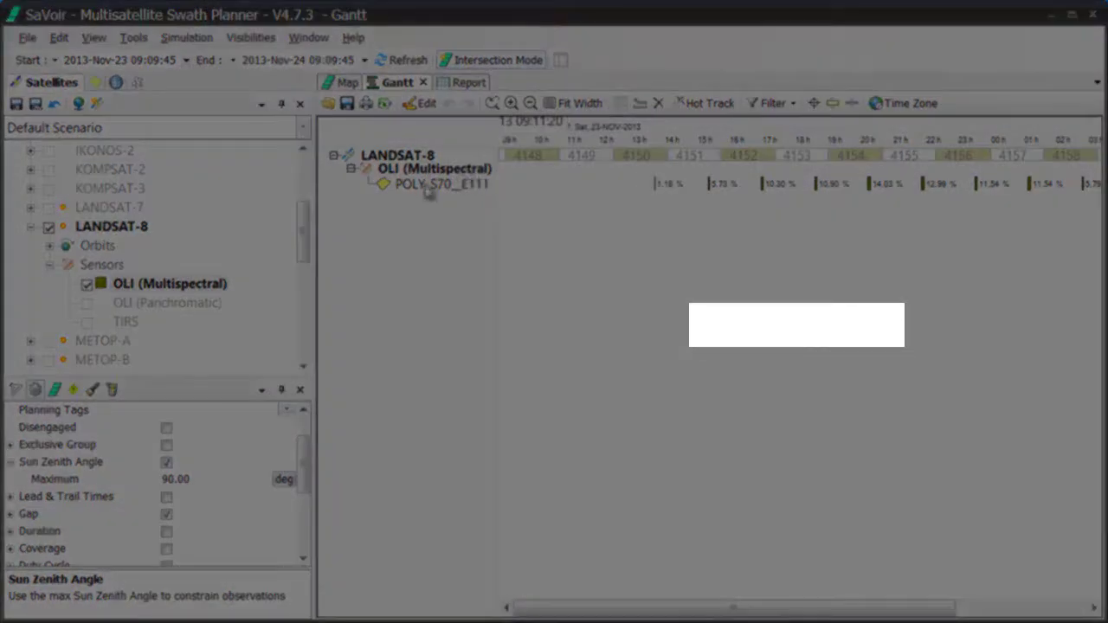
Step: Add the Sun Zenith Angle graph for the polygon area to the Gantt chart, examine the 5.73 % swath closely and fit the full width
right_click(427, 192)
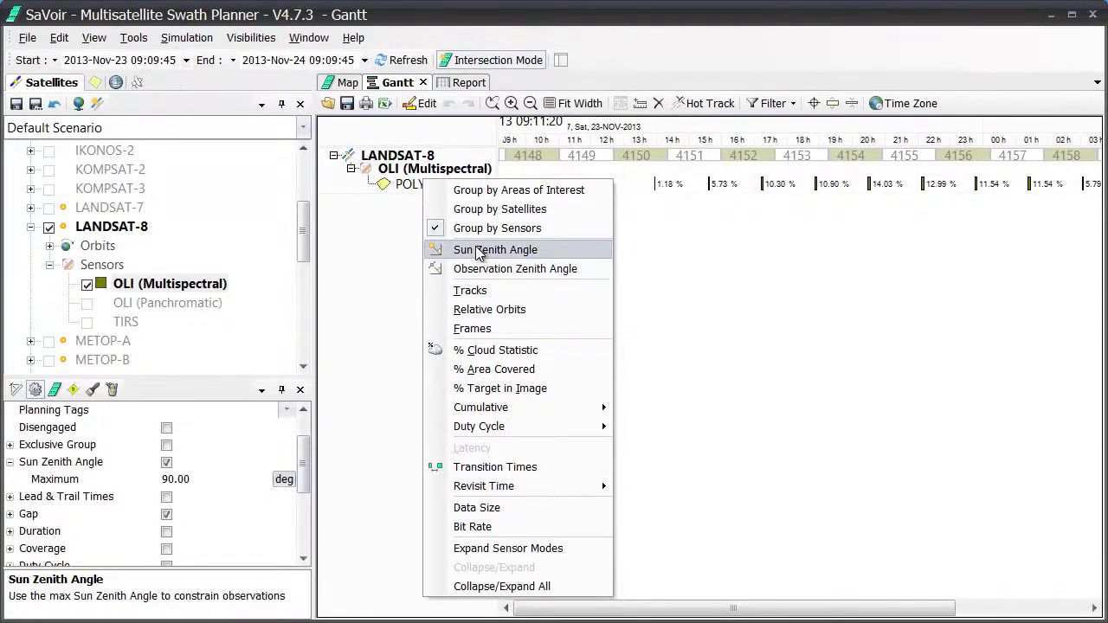
click(478, 250)
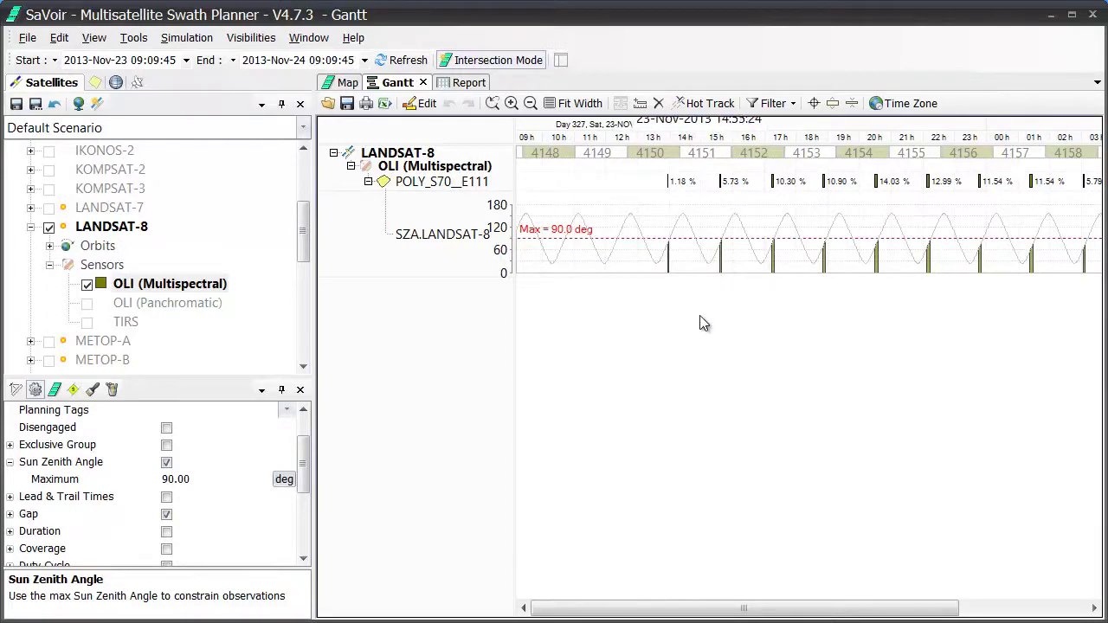
drag(706, 276, 726, 291)
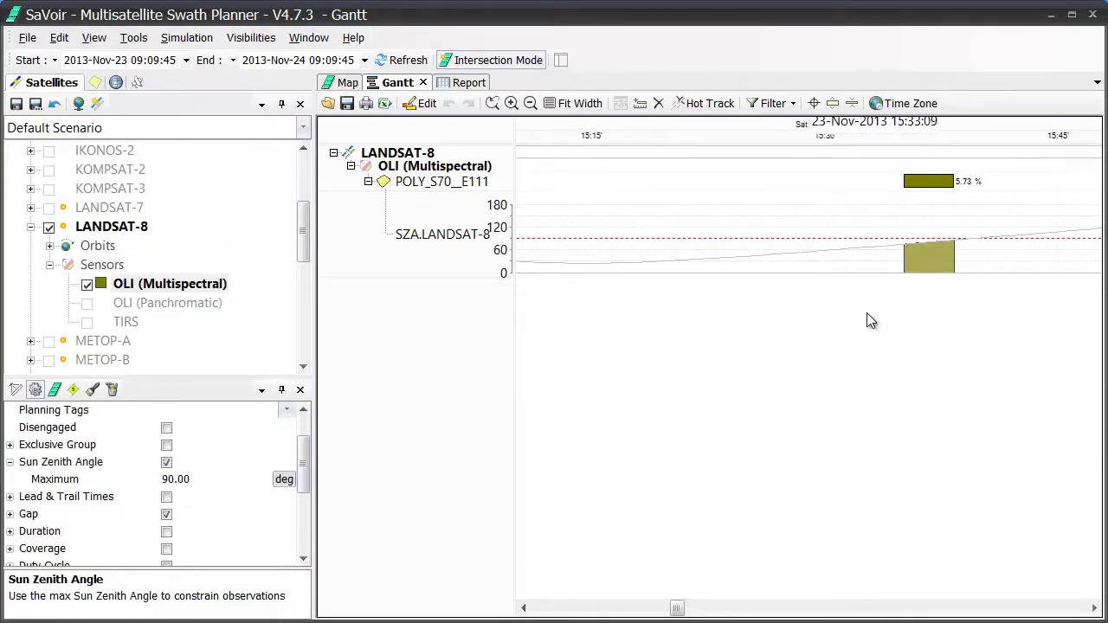
click(580, 104)
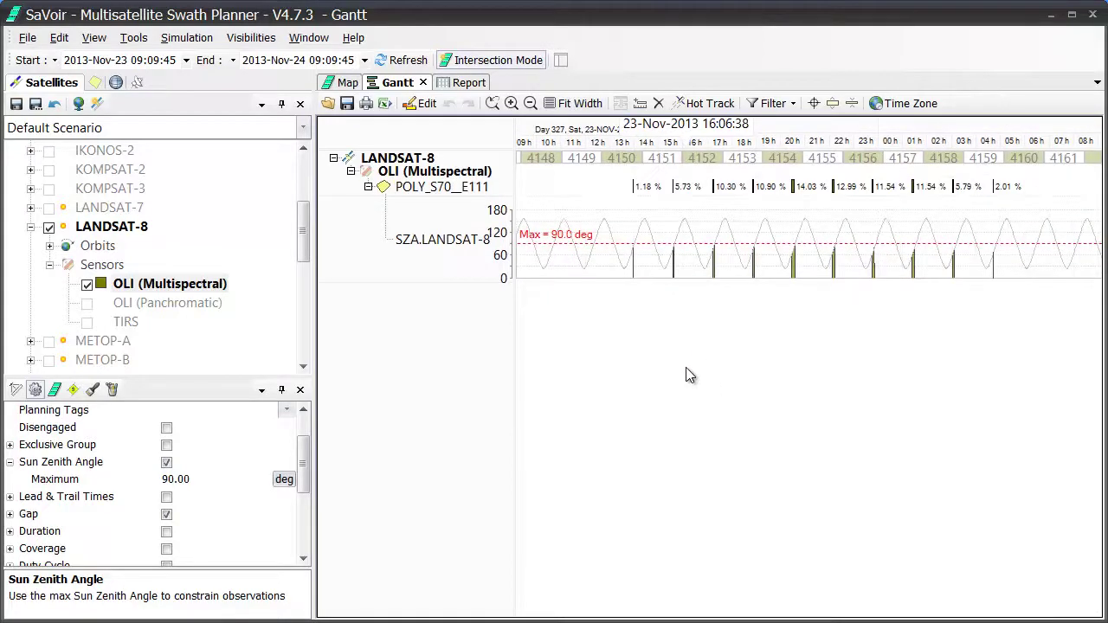